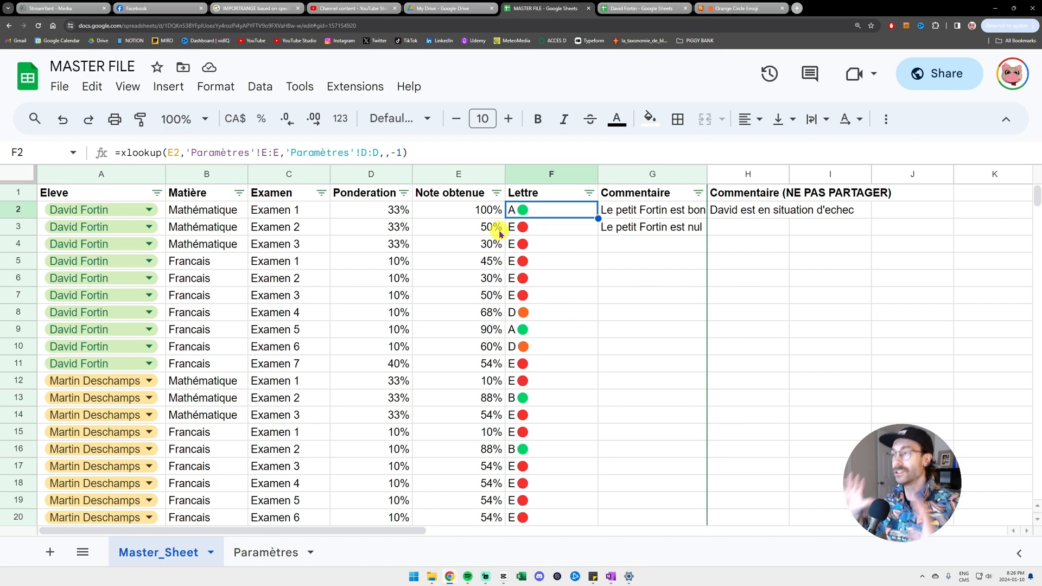
- Compare the first student's entries in the master with the first exam row in their copy
left_click_drag(170, 210, 169, 366)
left_click(630, 9)
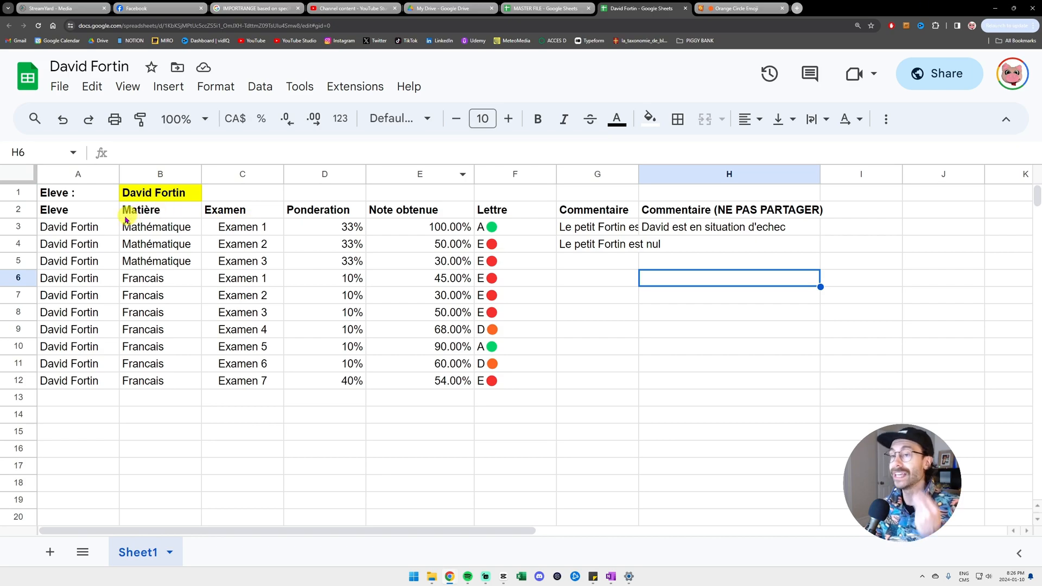
left_click(20, 227)
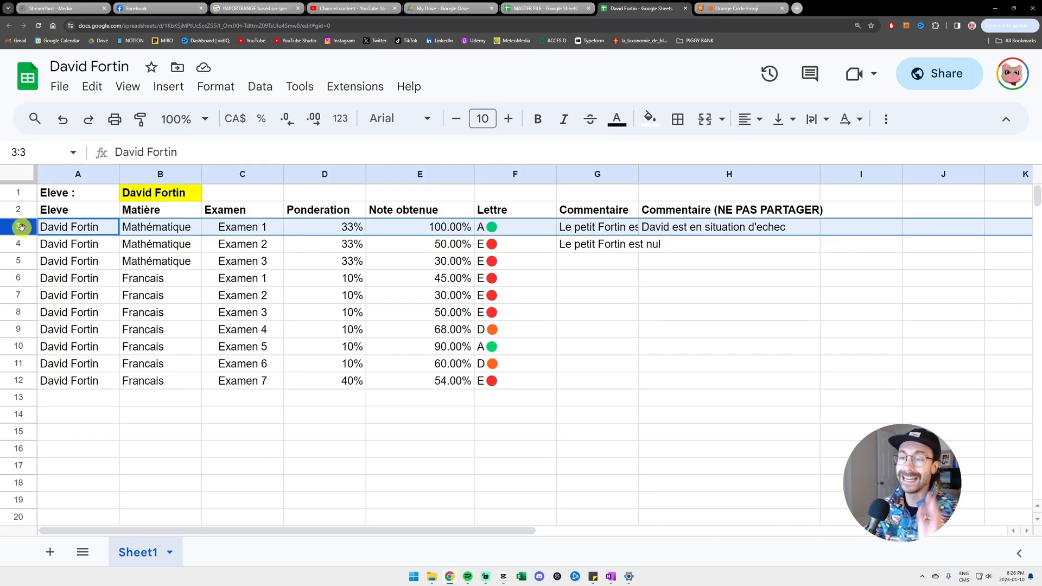
left_click(402, 227)
left_click(507, 228)
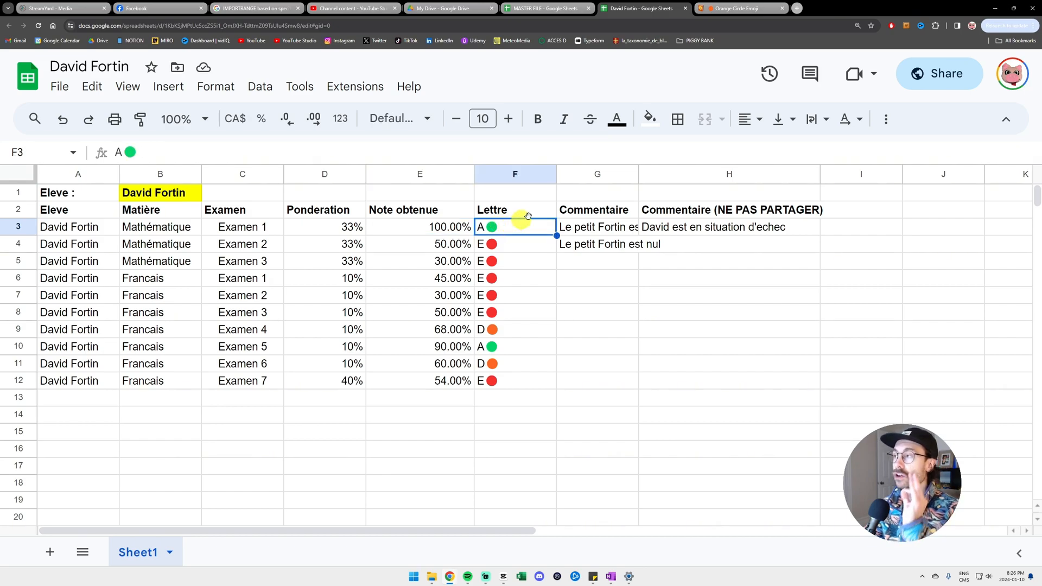
left_click(548, 10)
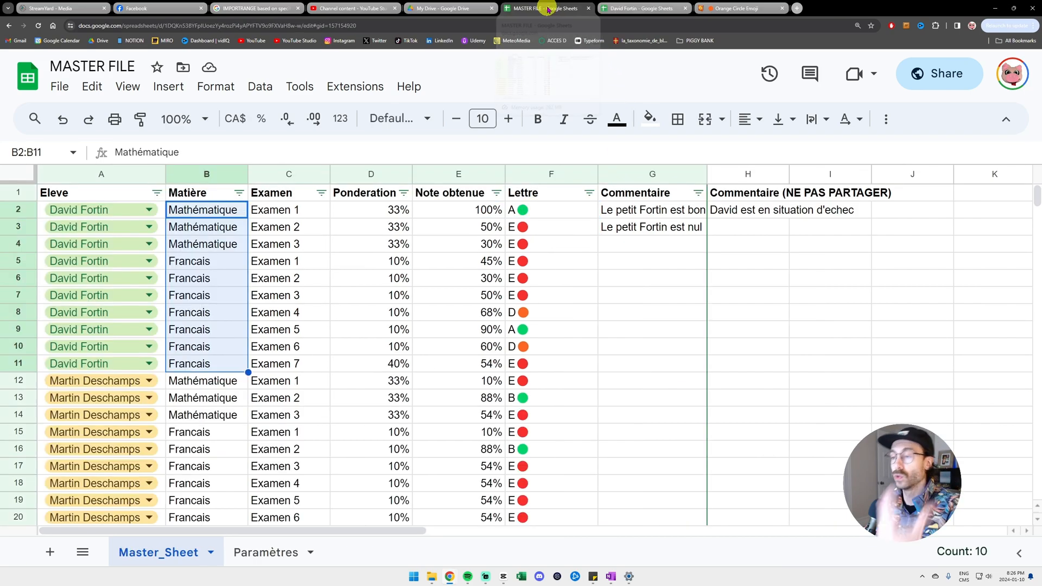
- Change the first exam's grade in E2 to 50% and fill its E letter grade yellow
left_click(436, 212)
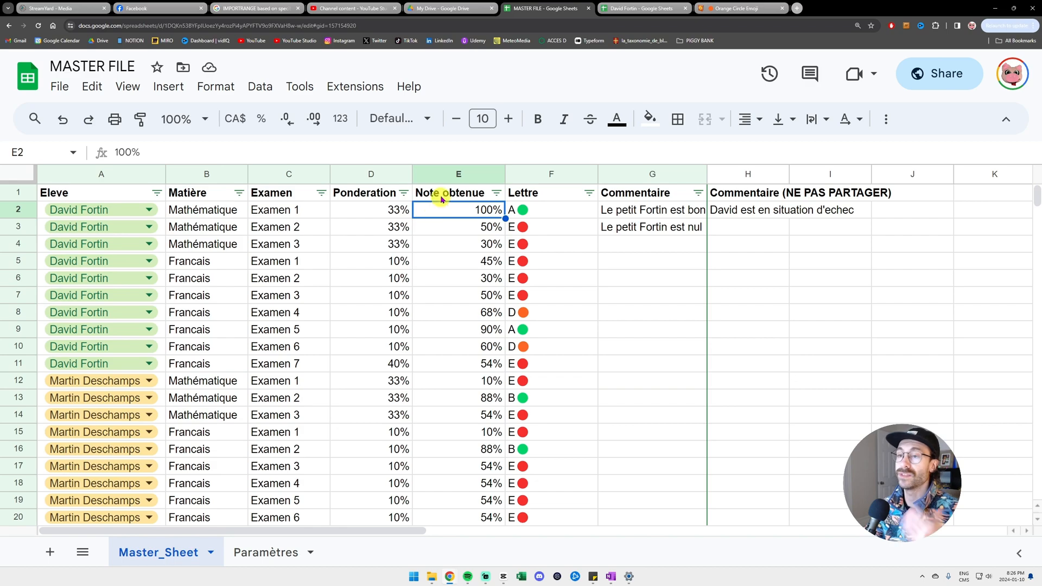
type("50")
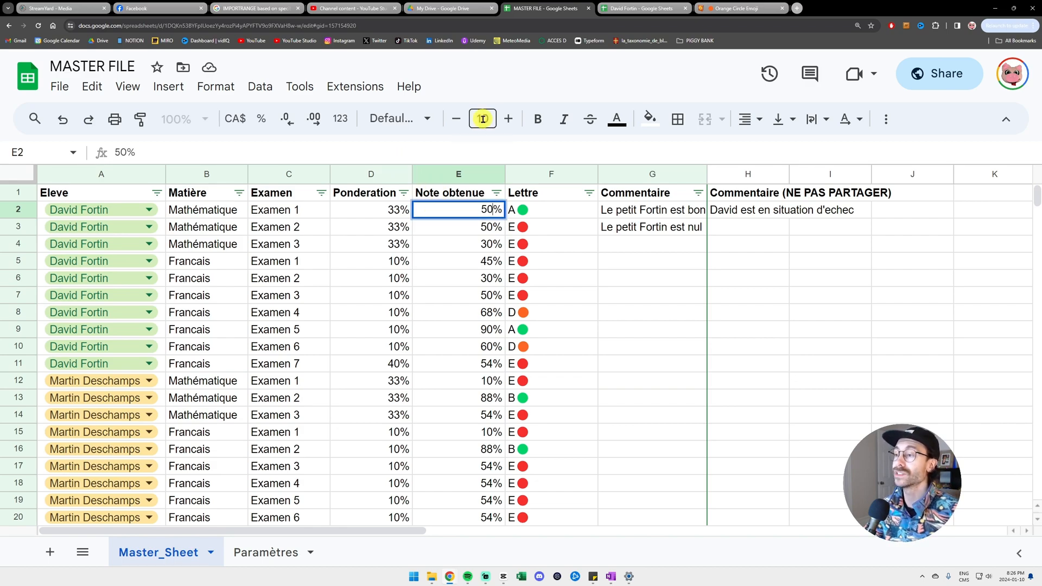
key("Return")
left_click(552, 213)
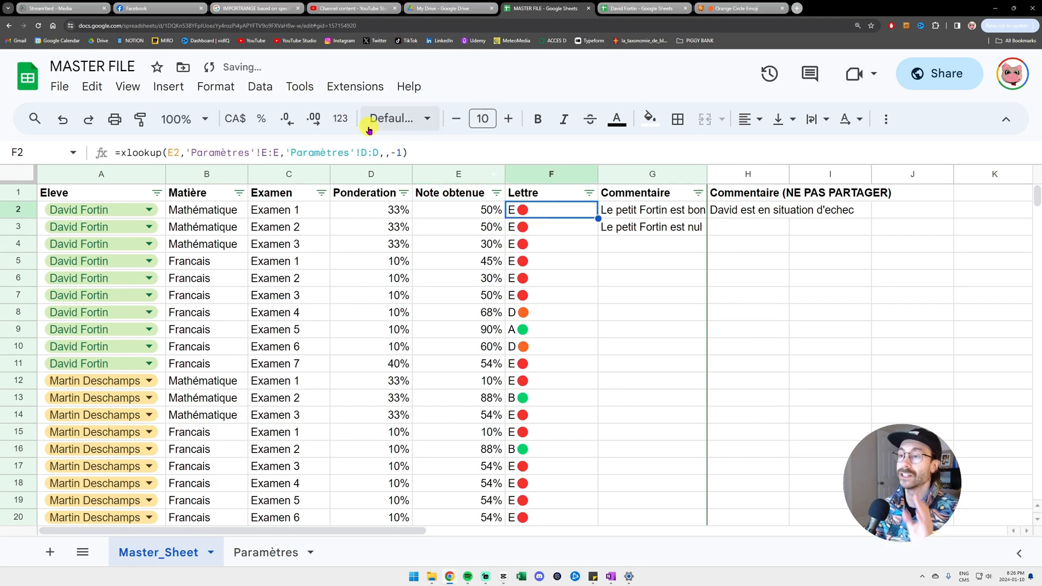
left_click(649, 119)
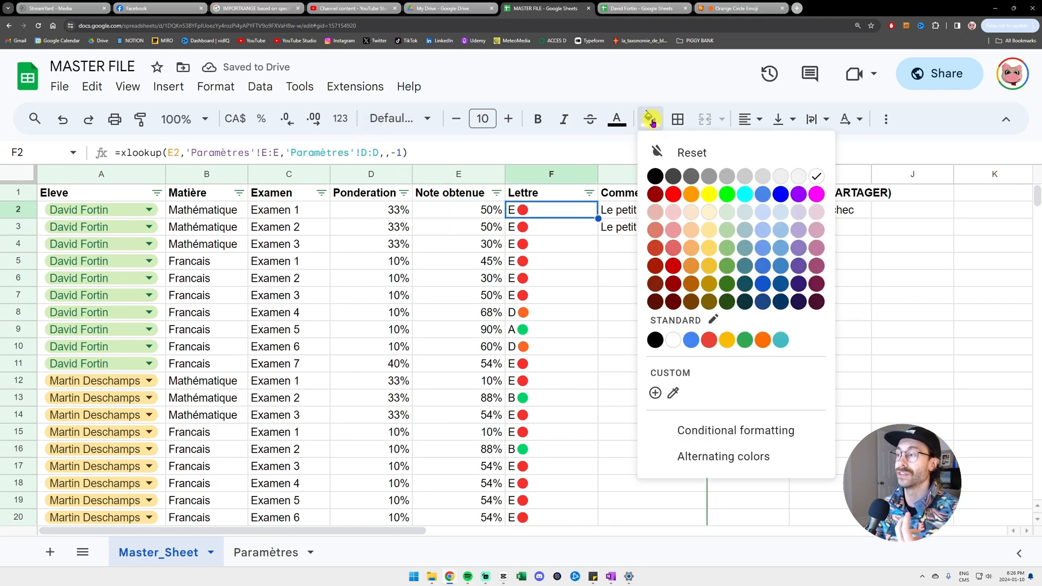
left_click(708, 196)
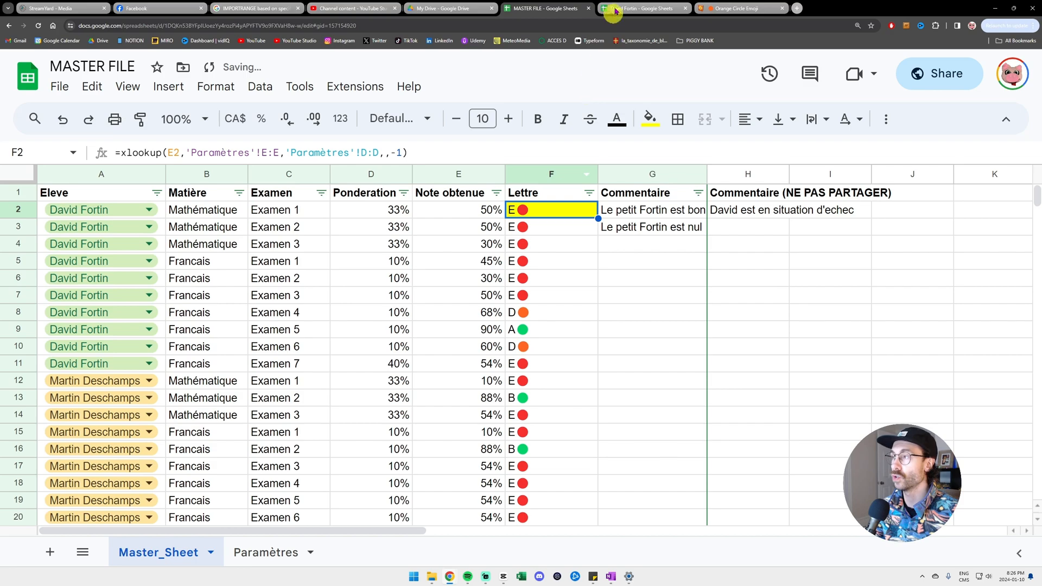
- Check the updated first exam row in the student's copy
mouse_move(623, 10)
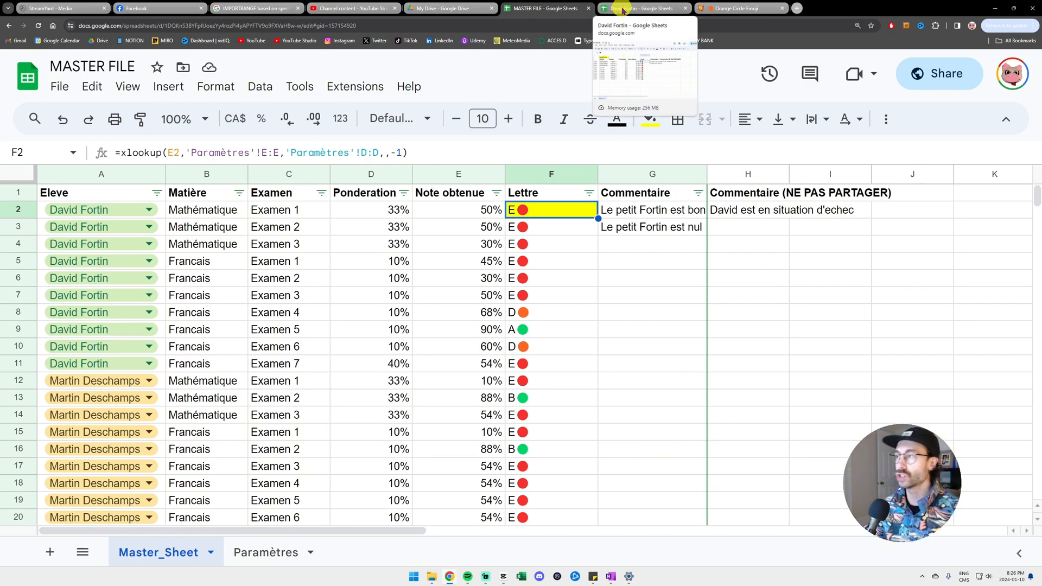
left_click(623, 10)
left_click_drag(77, 228, 505, 219)
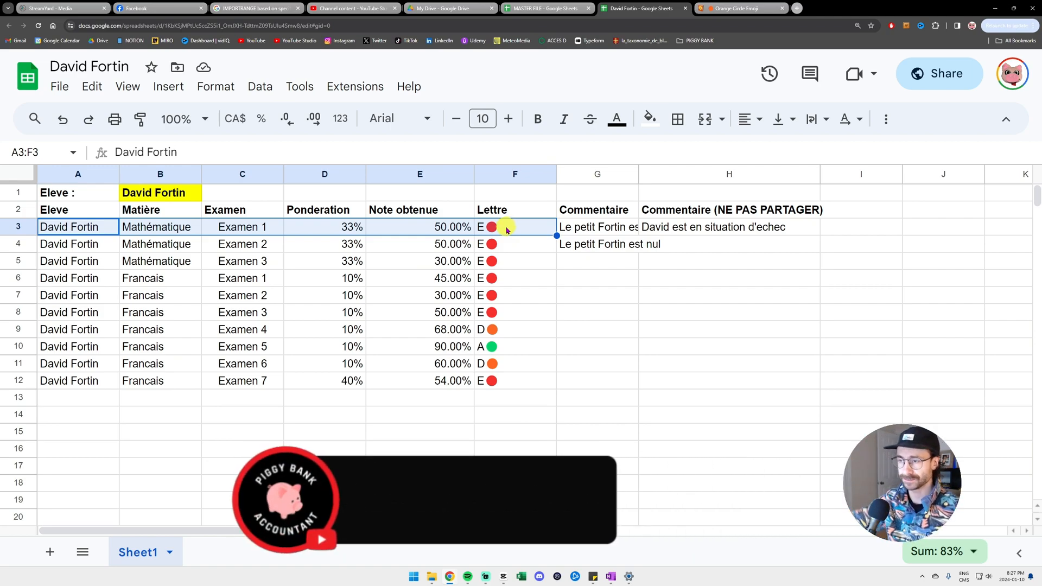
- Go back to the MASTER FILE gradebook with the 50% exam and yellow E grade
left_click(550, 7)
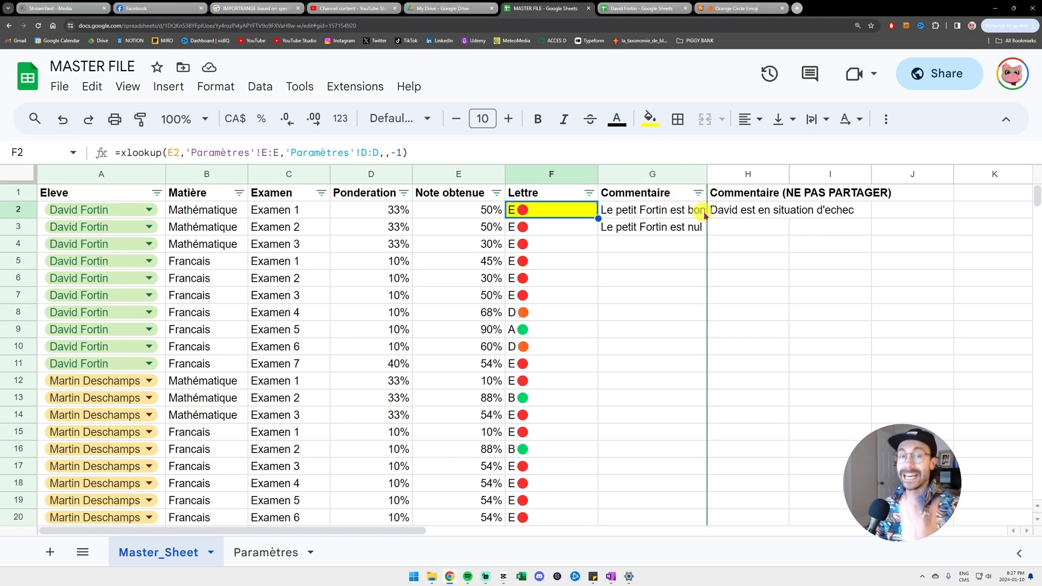
- Locate the private Commentaire (NE PAS PARTAGER) column in the master and in the student's copy
left_click(738, 173)
left_click(749, 197)
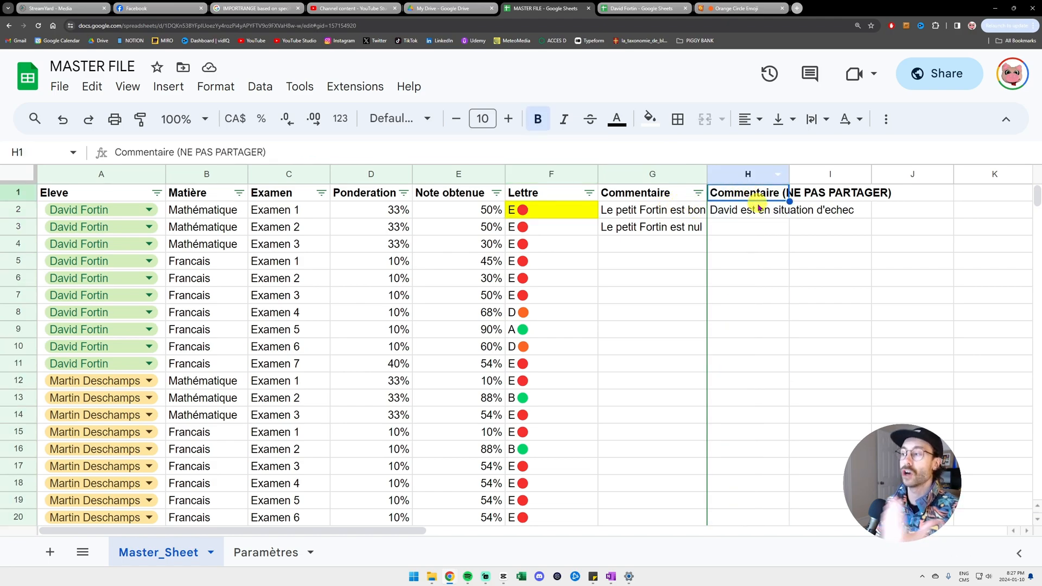
left_click(645, 10)
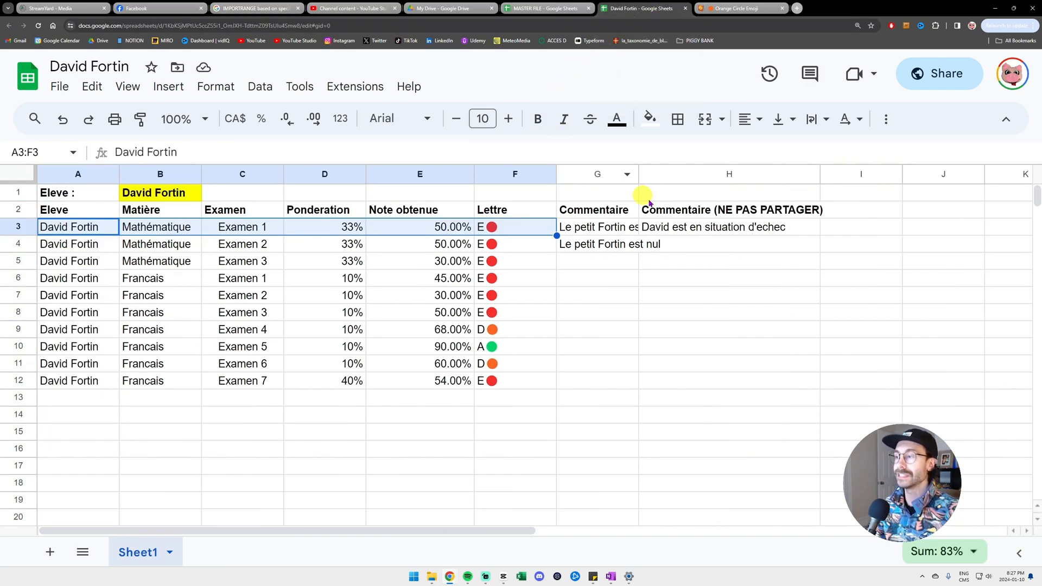
left_click(689, 209)
- Narrow A2's IMPORTRANGE range so it stops before the private column H
left_click(84, 210)
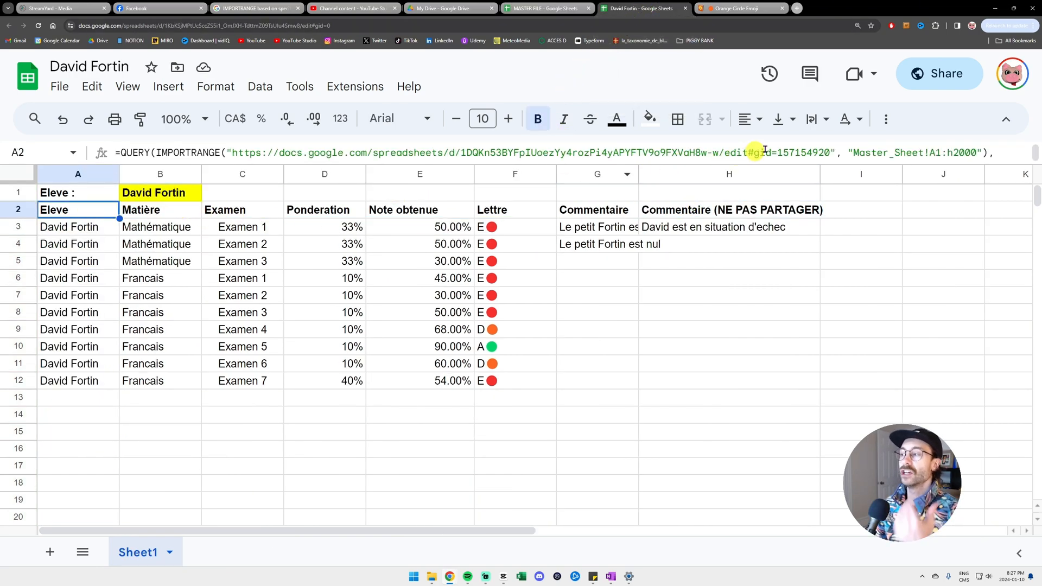
left_click(951, 153)
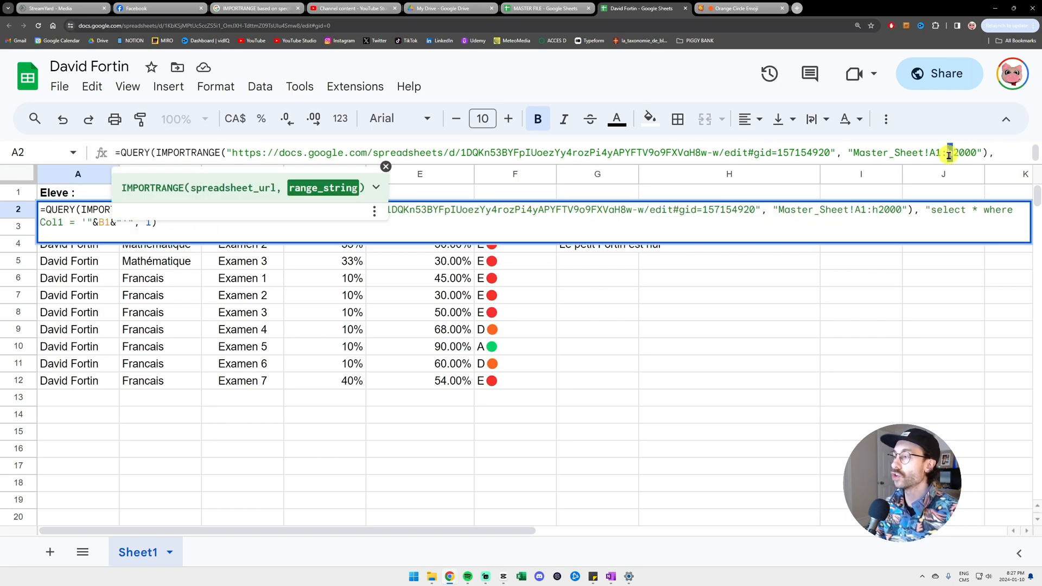
type("H")
key("Return")
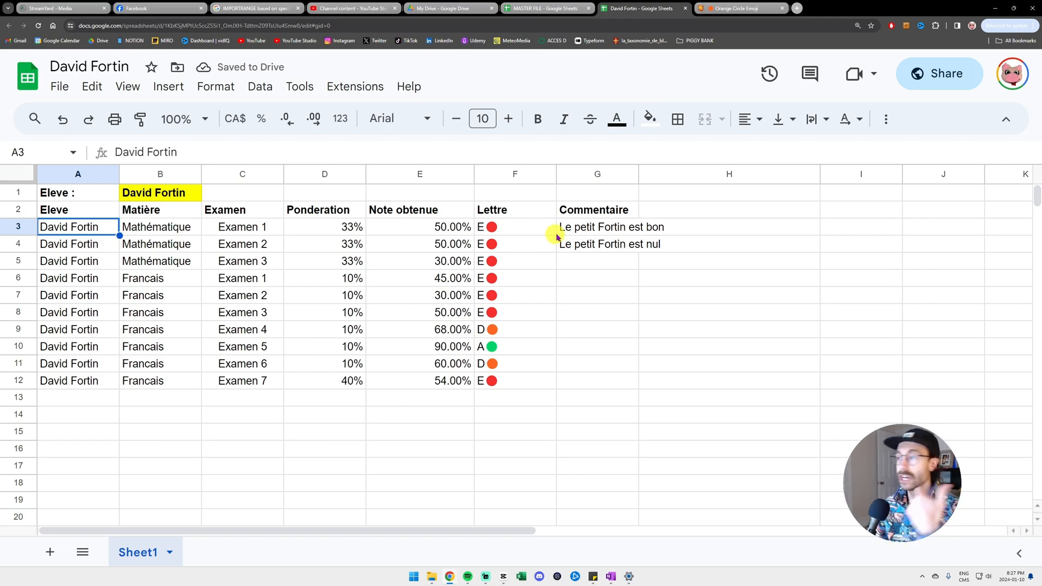
- Auto-fit column G to the imported Commentaire text
left_click_drag(601, 212, 685, 329)
left_click(699, 207)
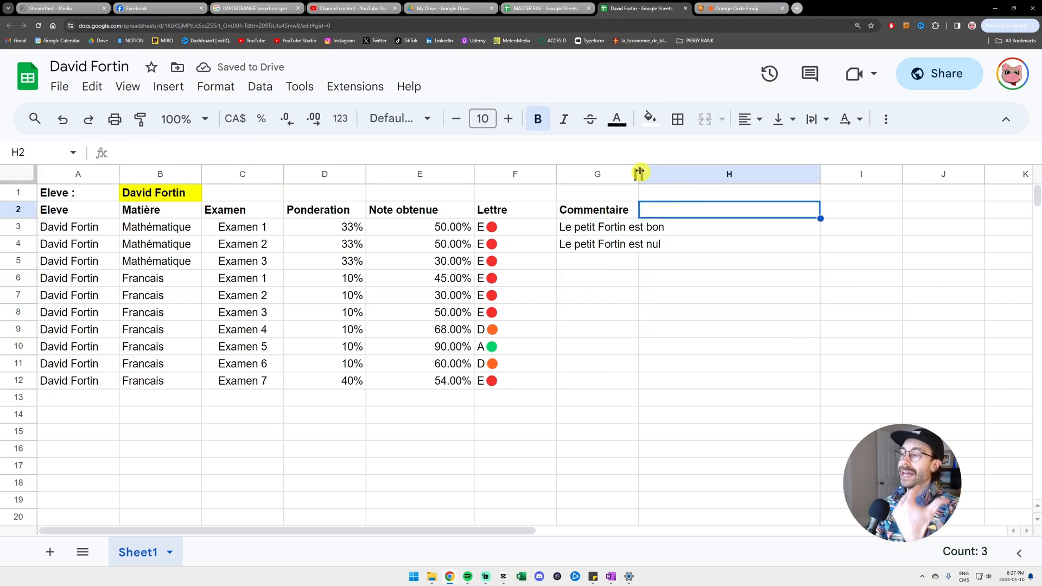
double_click(640, 173)
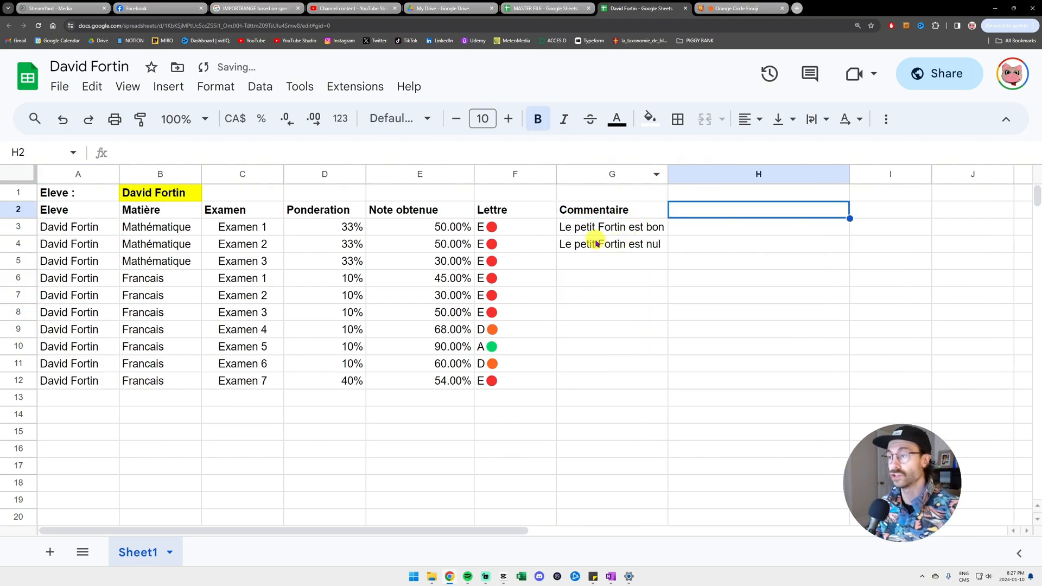
- In the master gradebook, remove the yellow fill from the F2 letter grade
left_click(550, 8)
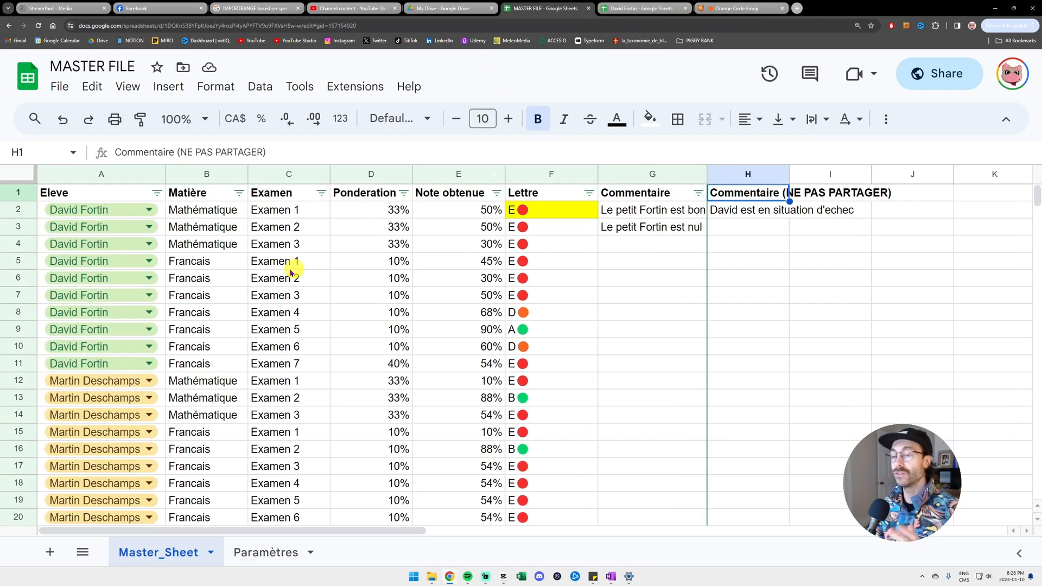
left_click(164, 227)
left_click_drag(164, 227, 645, 277)
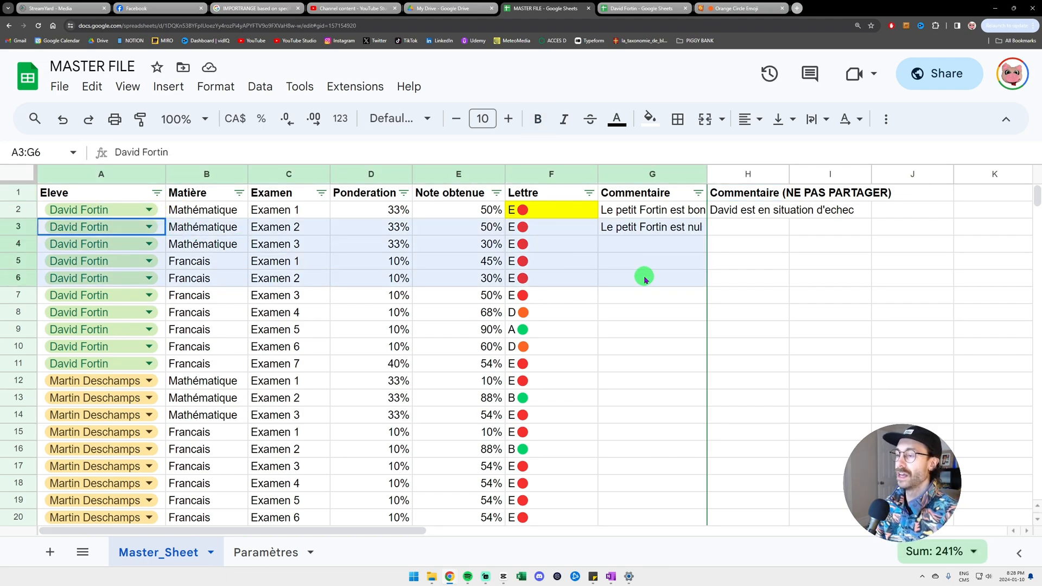
left_click(589, 209)
left_click(650, 118)
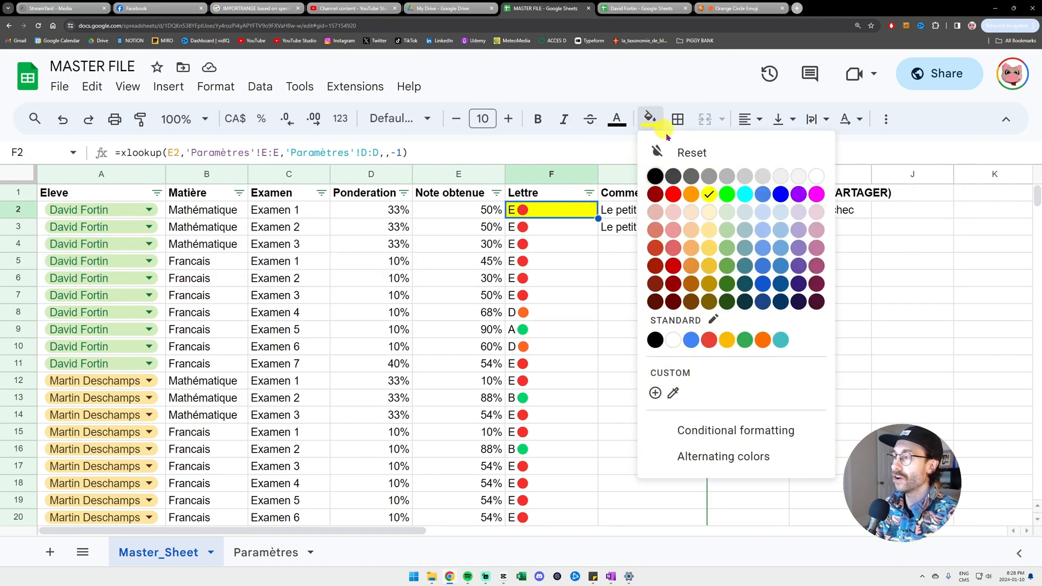
left_click(692, 152)
- Delete the Commentaire entries in G2:G3 and narrow column G
left_click_drag(627, 212, 613, 226)
key("Delete")
left_click_drag(707, 175, 689, 174)
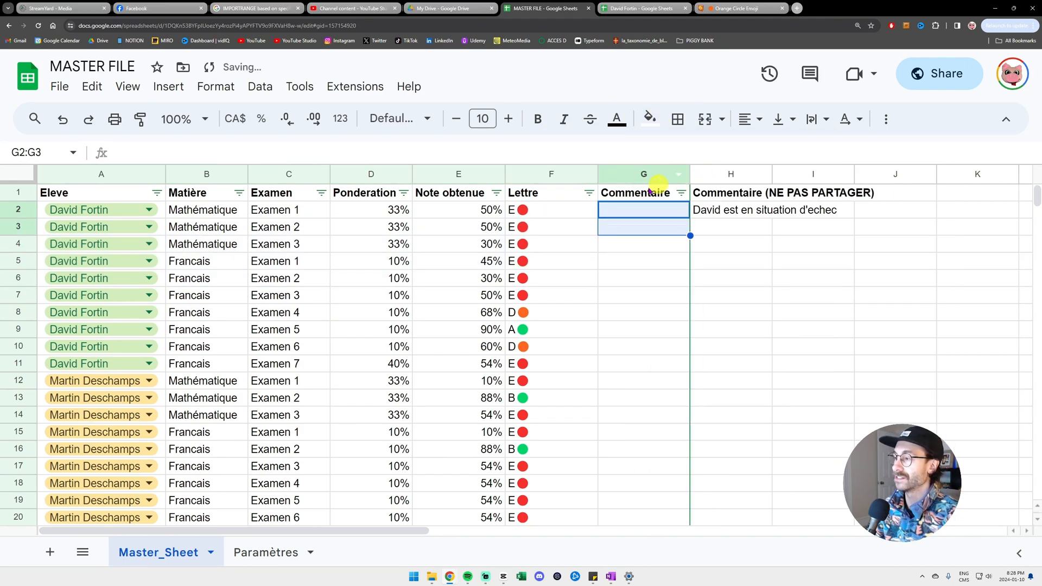
key("Left")
- Clear all Eleve names in A2:A31, then select cell A2
left_click(152, 211)
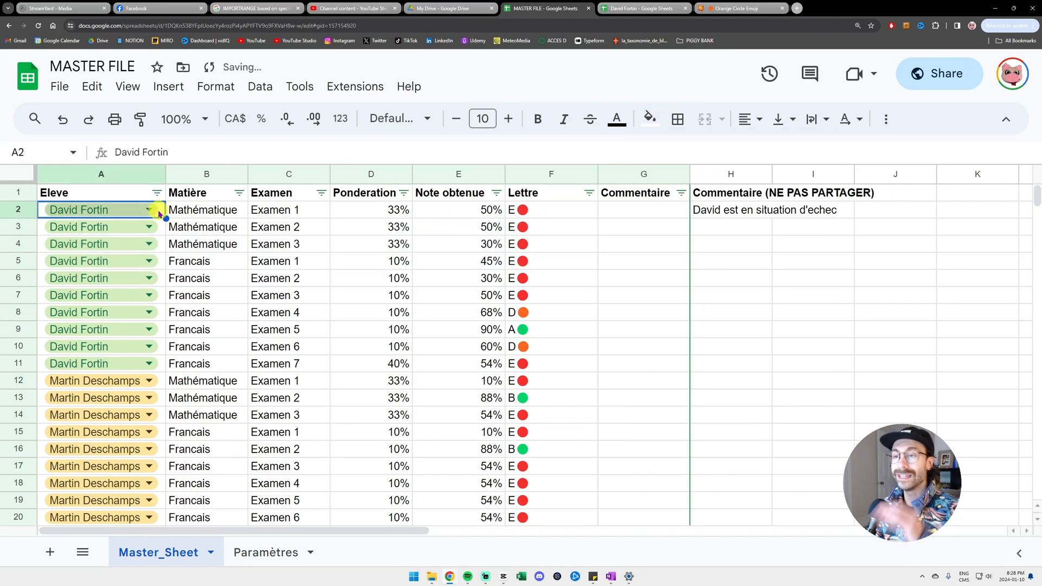
left_click(151, 211)
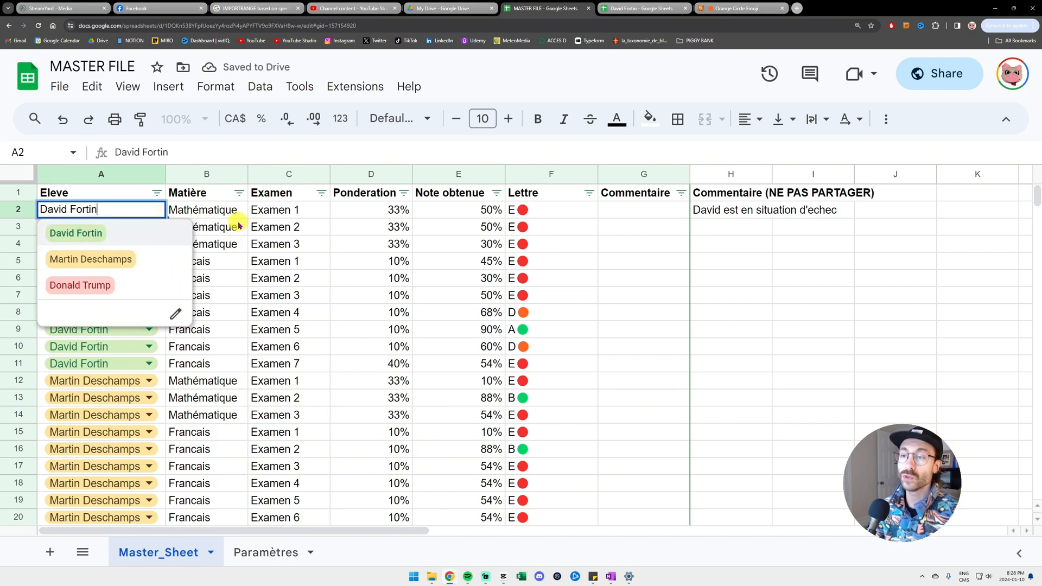
left_click(217, 223)
left_click_drag(161, 210, 158, 449)
key("Delete")
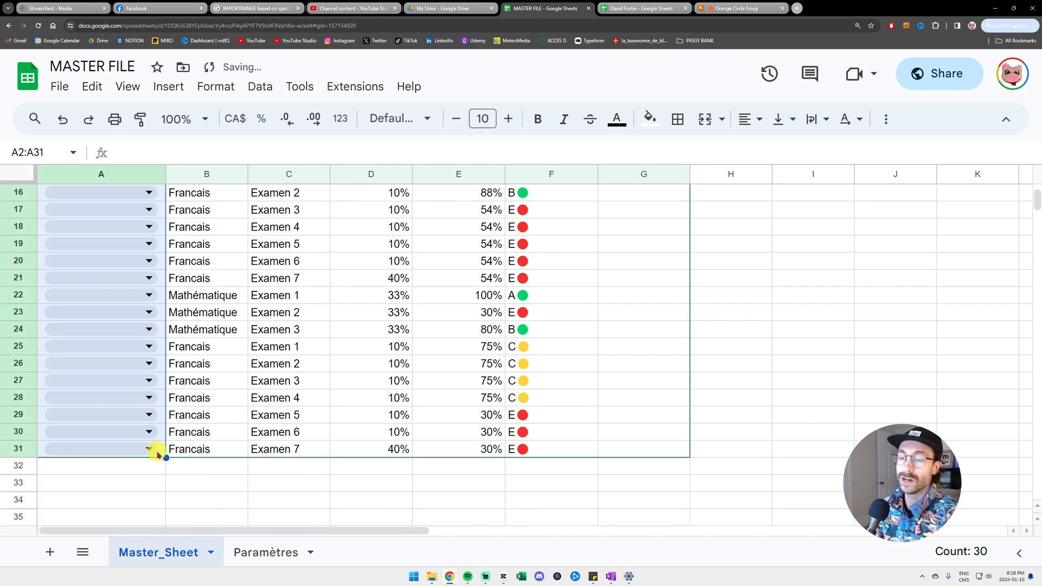
scroll(218, 321, "up", 3)
scroll(217, 321, "up", 2)
left_click(201, 227)
left_click(161, 210)
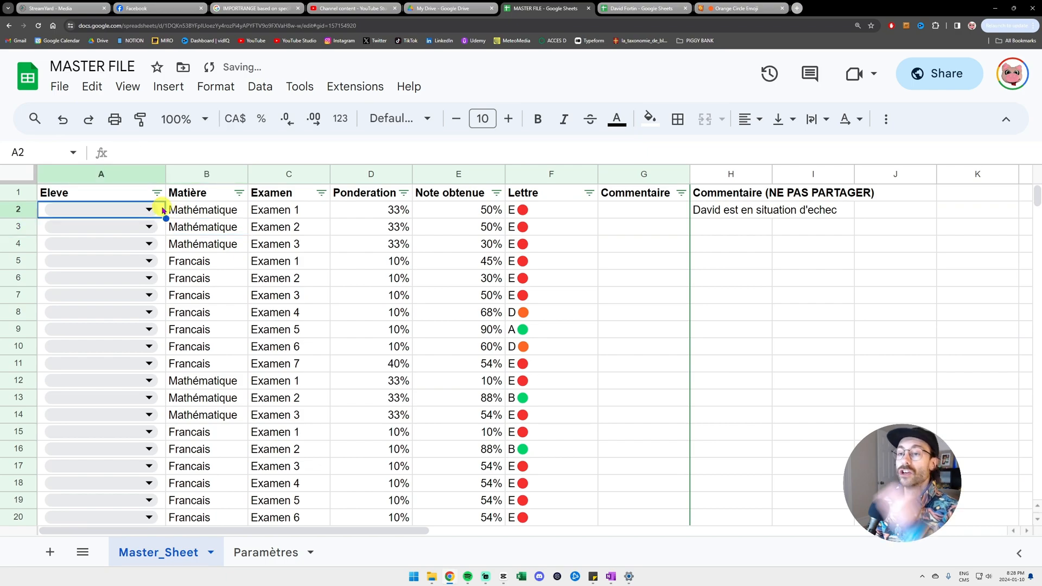
- Add a dropdown to A2 that takes its choices from Paramètres!B2:B4
left_click(128, 86)
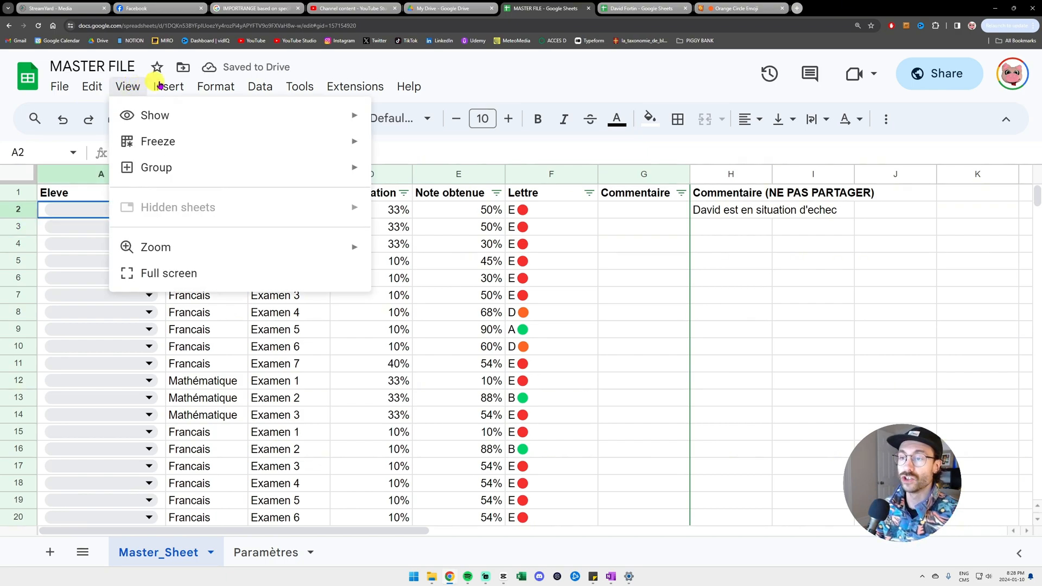
left_click(169, 87)
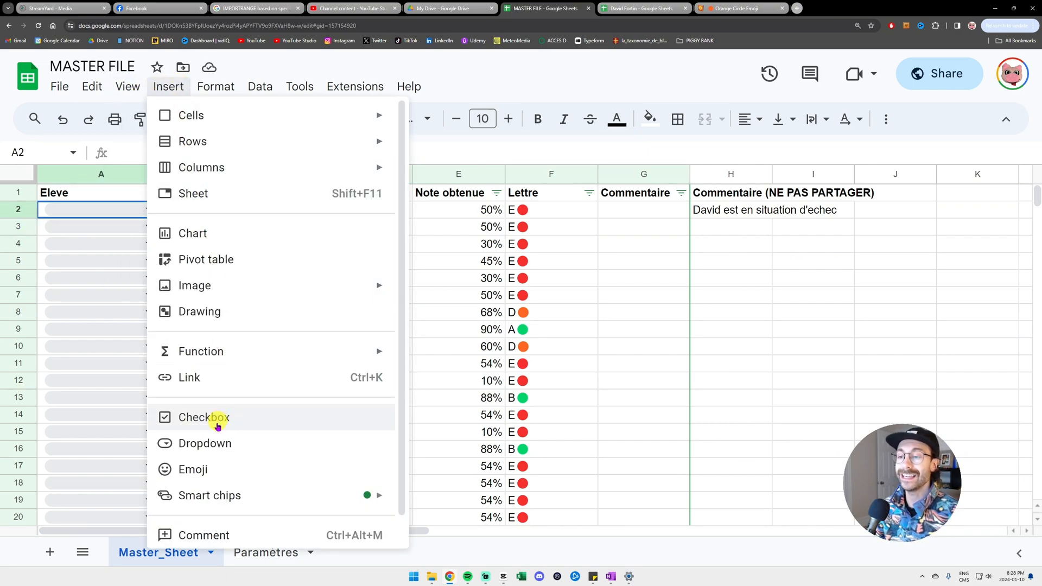
left_click(246, 444)
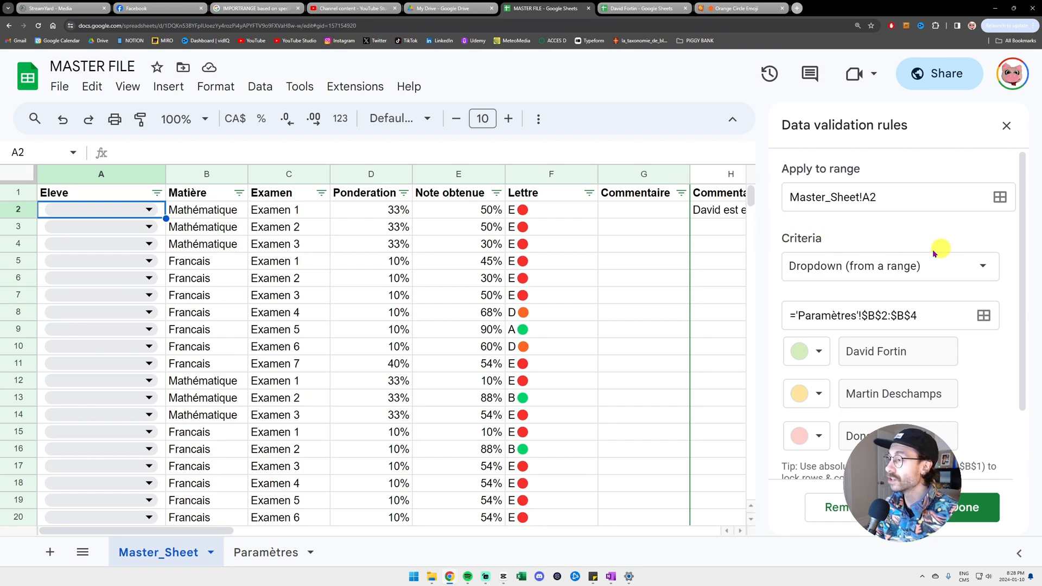
left_click(967, 267)
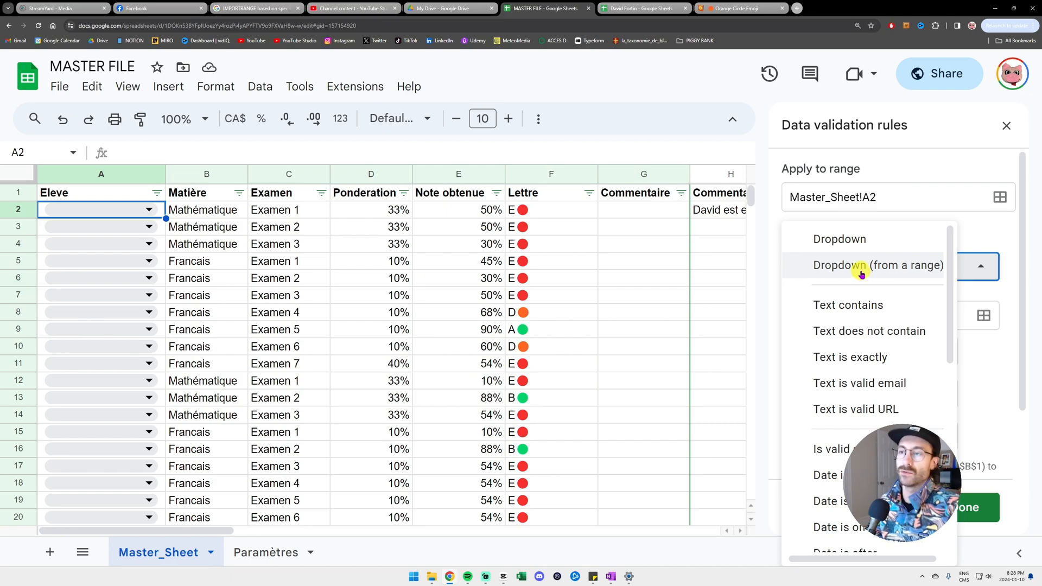
left_click(871, 267)
left_click_drag(927, 315, 738, 315)
key("BackSpace")
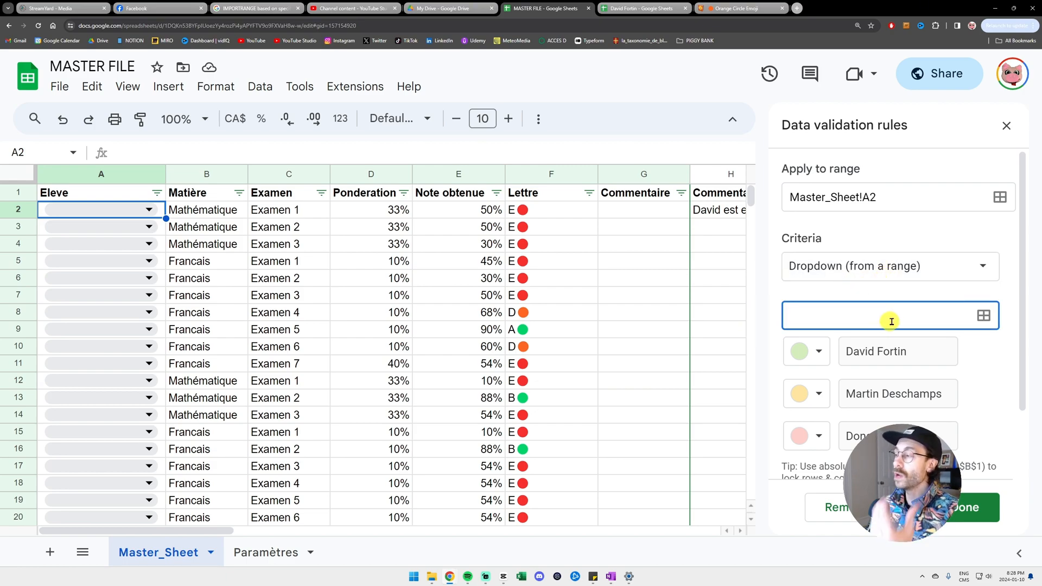
left_click(984, 317)
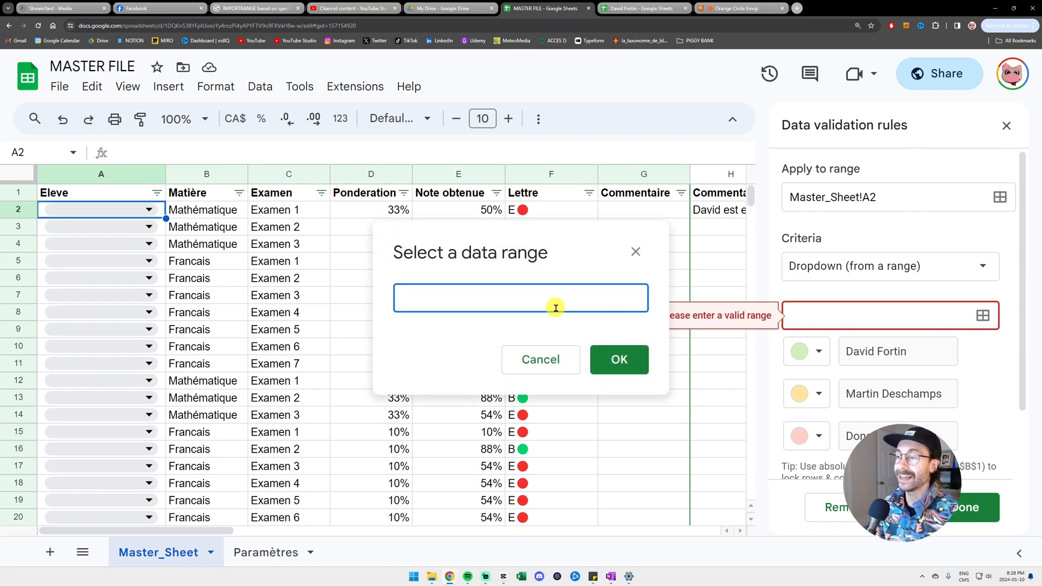
left_click(266, 553)
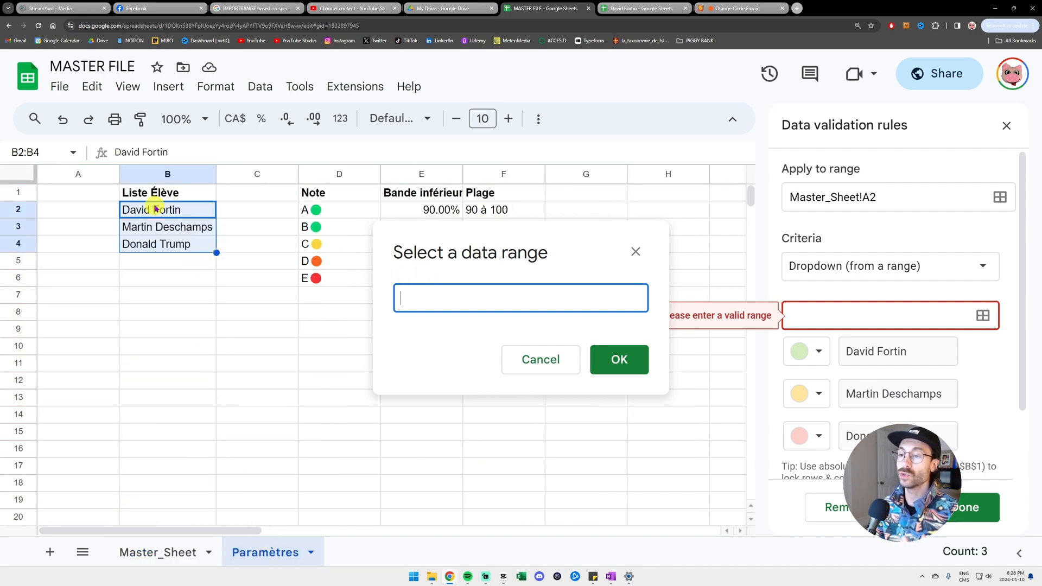
left_click_drag(179, 209, 179, 239)
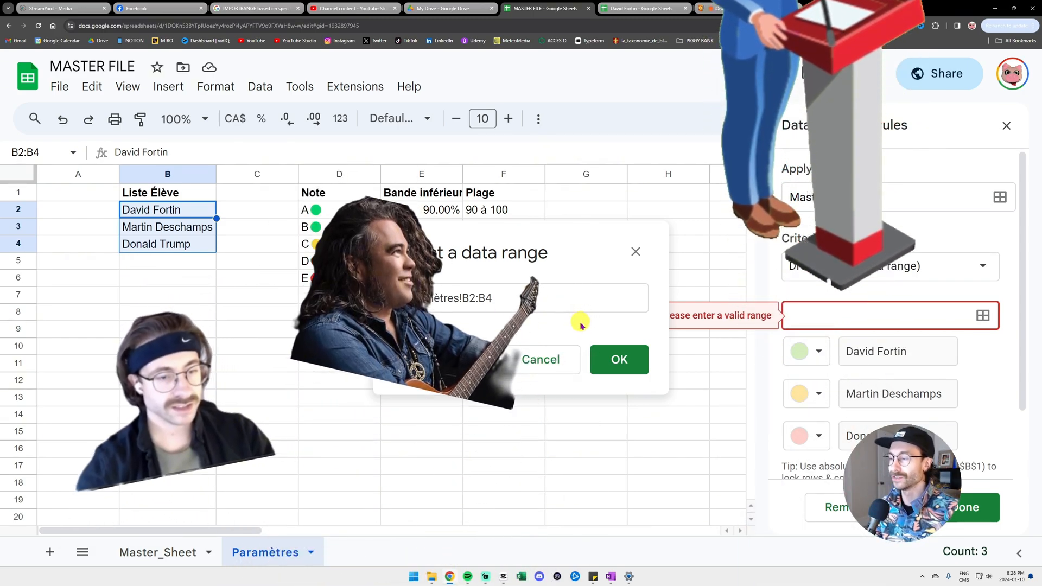
left_click(628, 356)
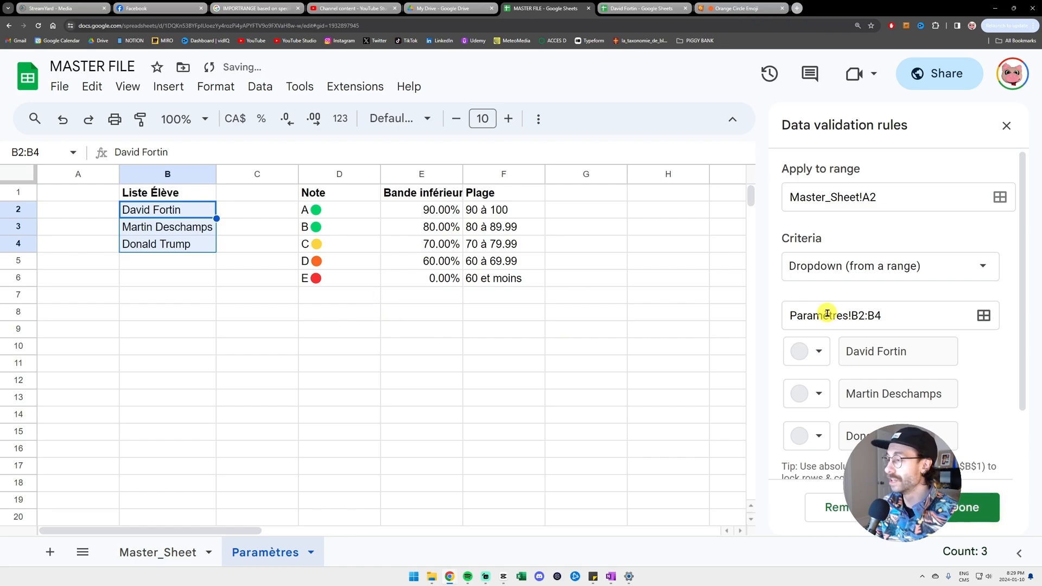
- Colour the three student options light green, yellow and red, and save the rule
left_click(814, 350)
left_click(927, 414)
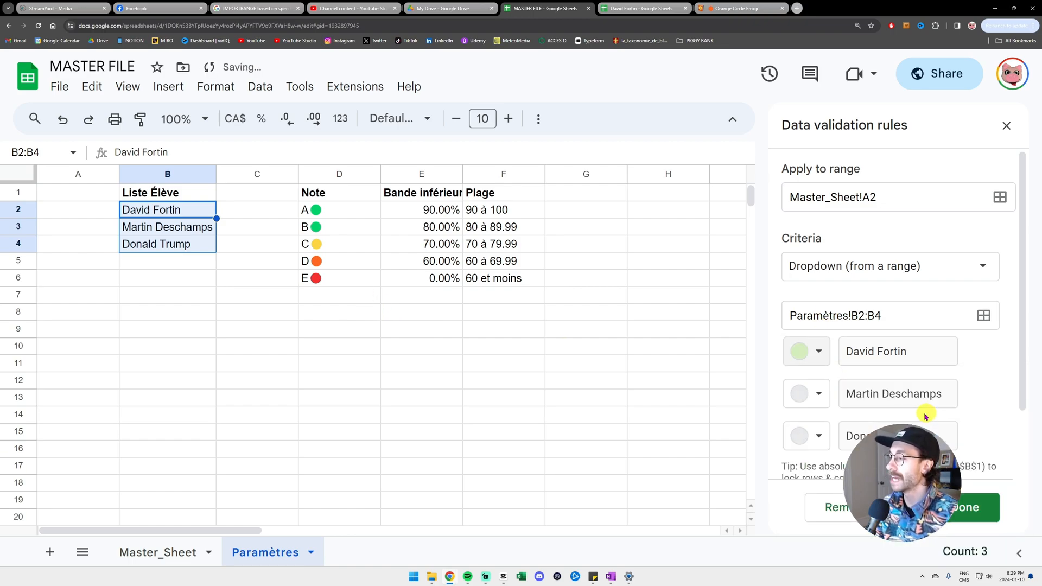
left_click(806, 393)
left_click(888, 235)
left_click(814, 436)
left_click(841, 281)
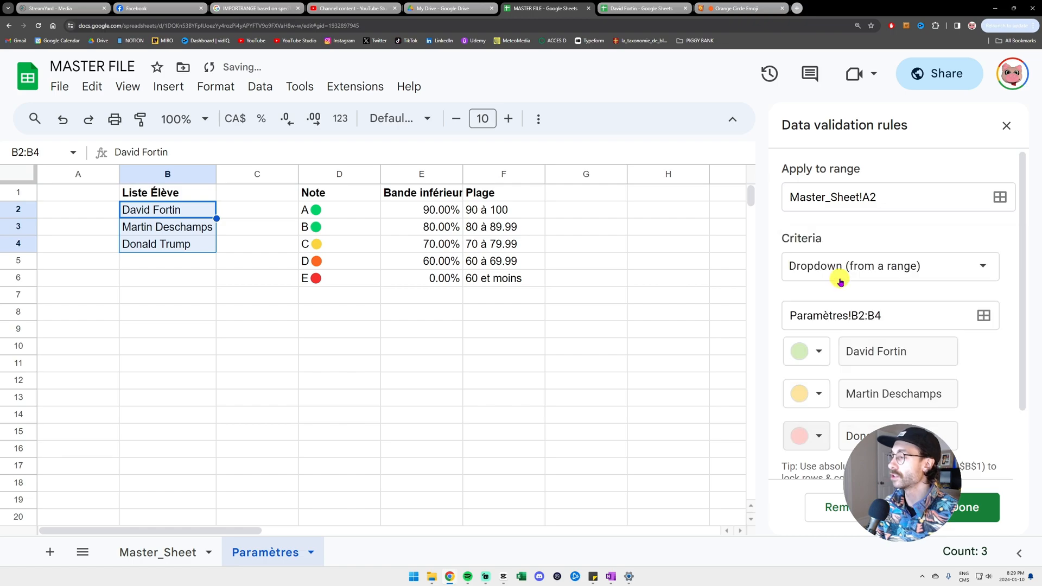
left_click(981, 510)
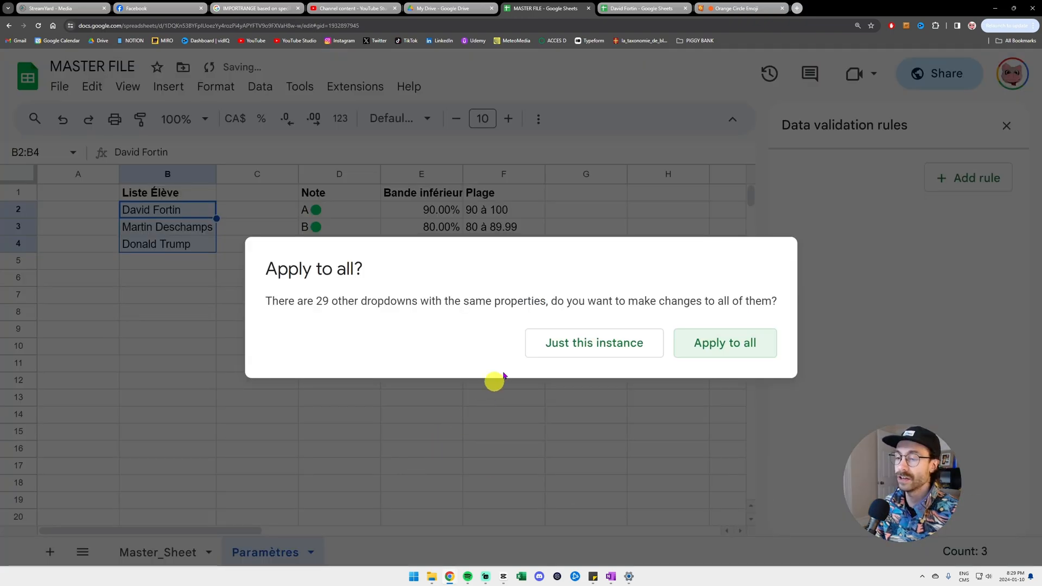
- Apply the student-list rule to all Eleve dropdowns and pick the first student in A2
left_click(718, 346)
left_click(163, 552)
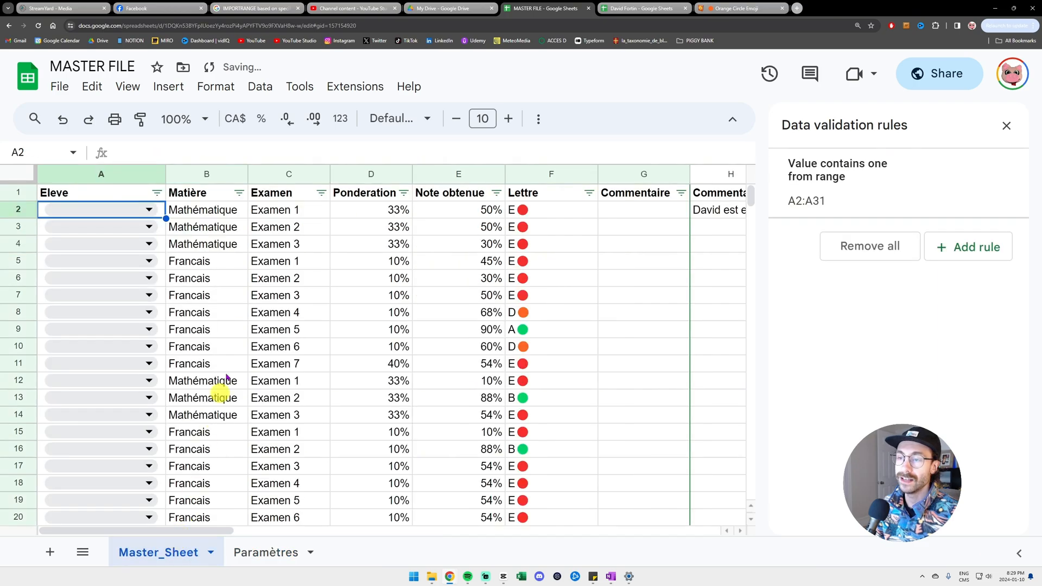
left_click(153, 211)
left_click(133, 231)
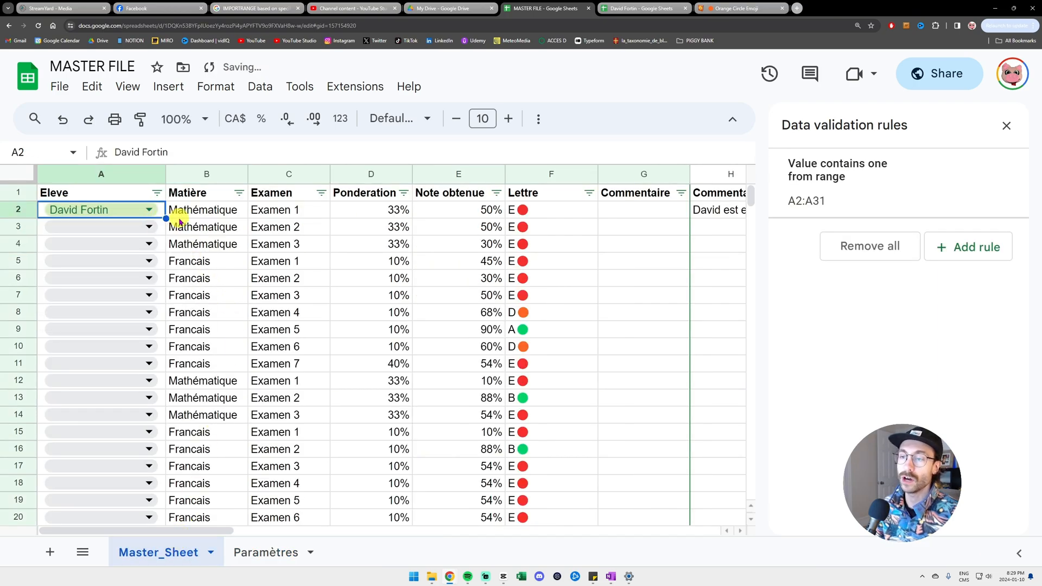
left_click(153, 232)
left_click(149, 282)
- Copy the first student's name from A2 down through A11
left_click(160, 212)
key("ctrl+c")
key("Down")
key("ctrl+v")
key("Down")
key("ctrl+v")
key("Down")
key("ctrl+v")
key("Down")
key("ctrl+v")
key("Down")
key("ctrl+v")
key("Down")
key("ctrl+v")
key("Down")
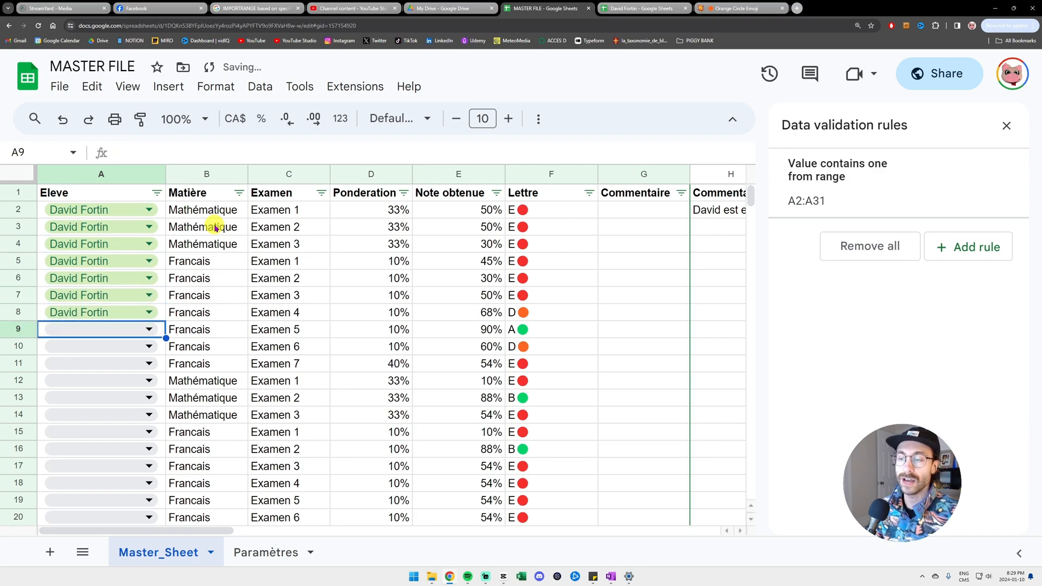
key("ctrl+v")
key("ctrl+Down")
key("ctrl+Up")
key("Down")
key("ctrl+v")
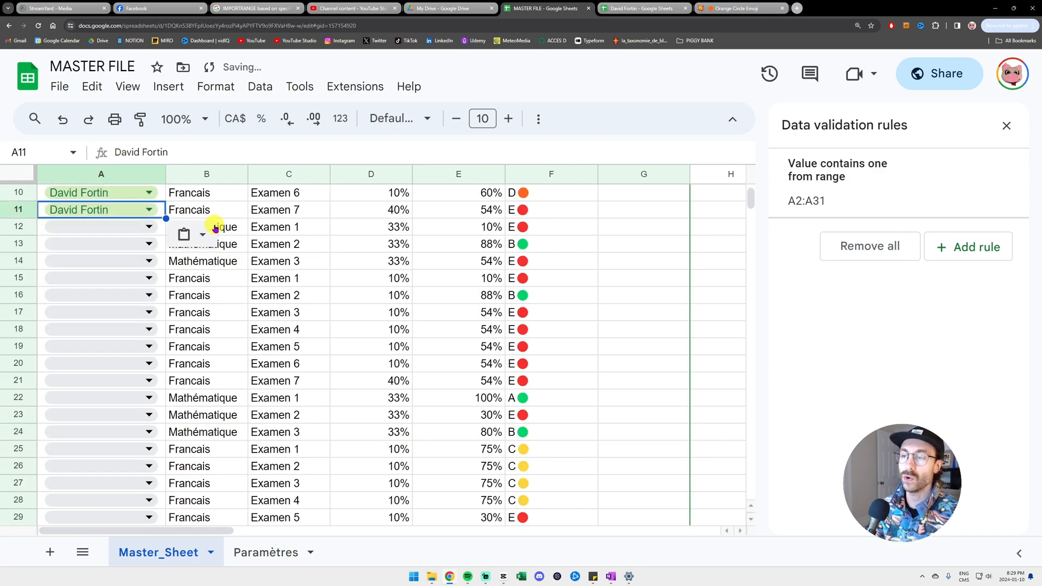
- Review the first exam entries for the newly assigned rows
scroll(215, 227, "up", 3)
left_click(234, 232)
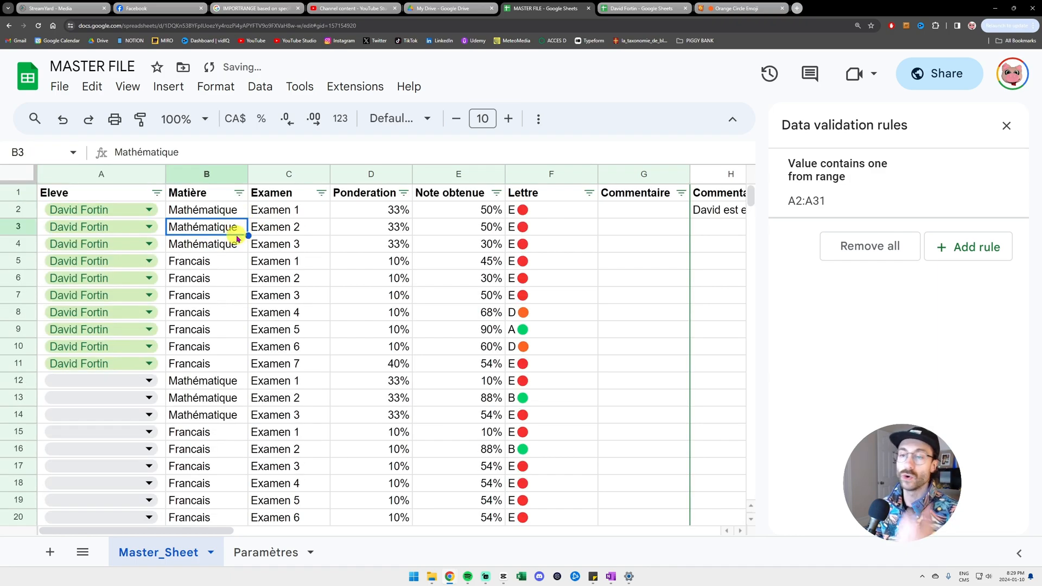
left_click(206, 215)
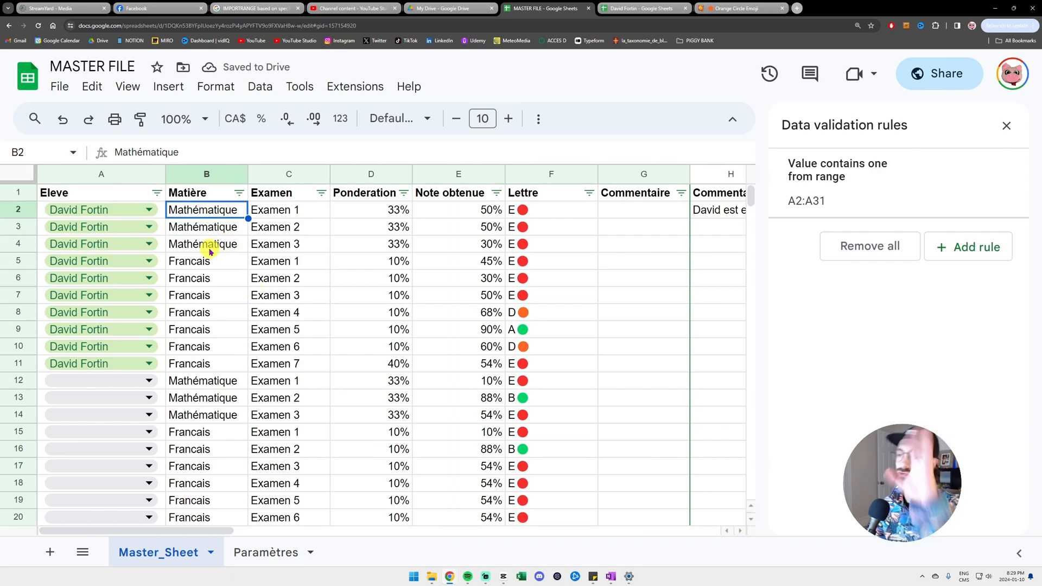
left_click_drag(263, 214, 309, 283)
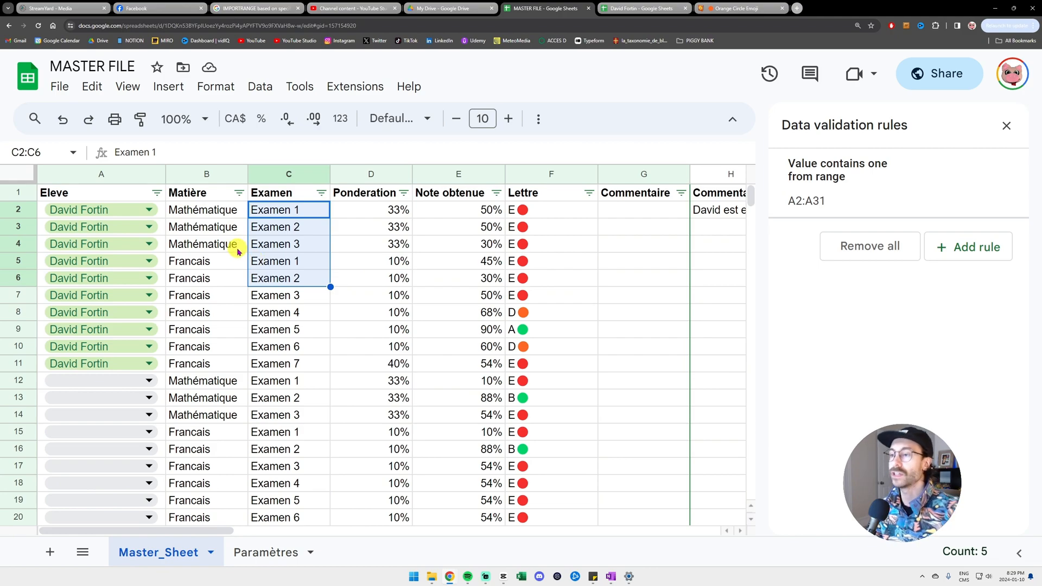
left_click(354, 217)
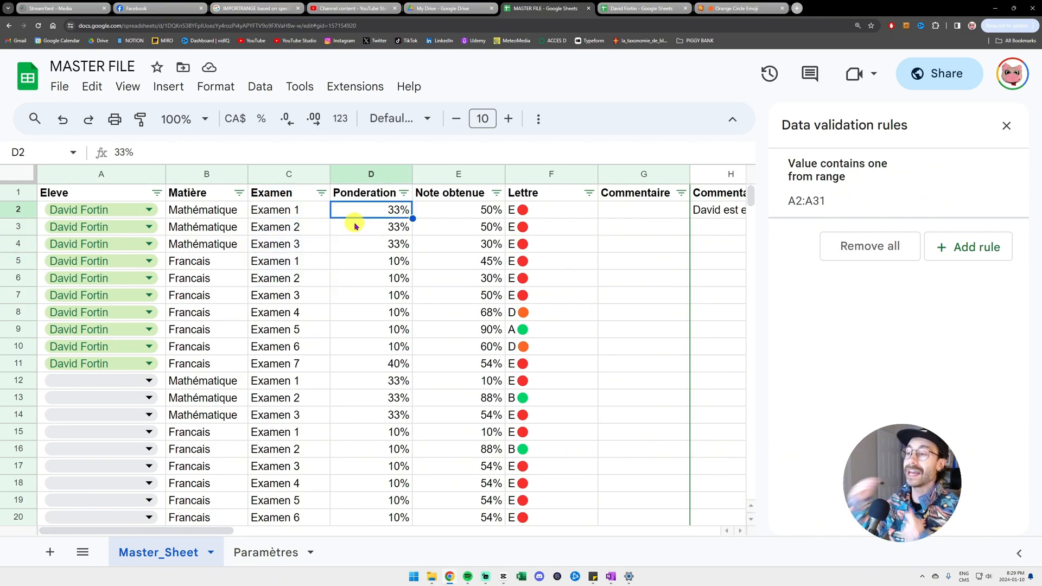
left_click(449, 208)
left_click(567, 210)
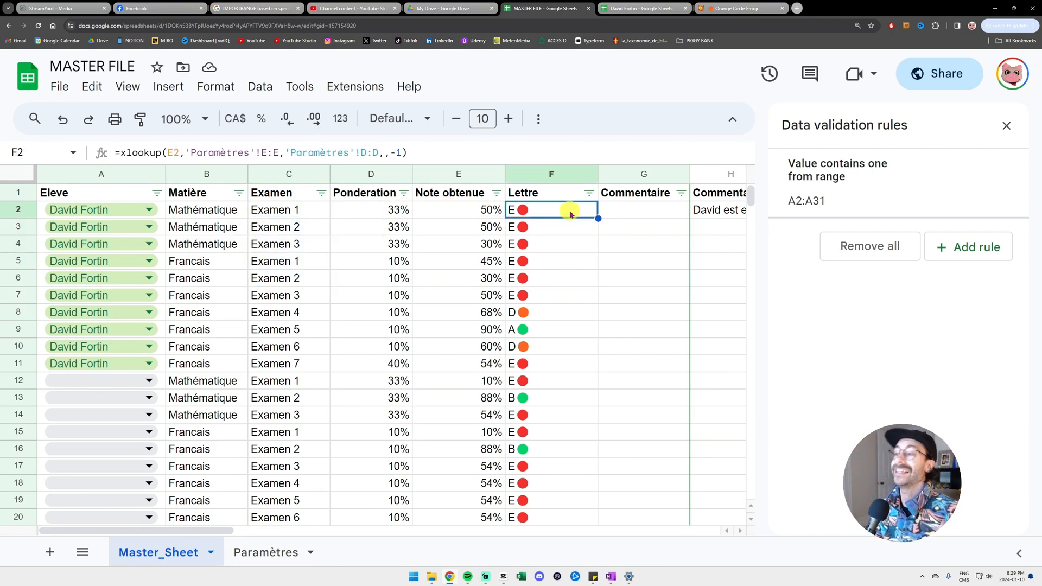
left_click_drag(406, 153, 103, 151)
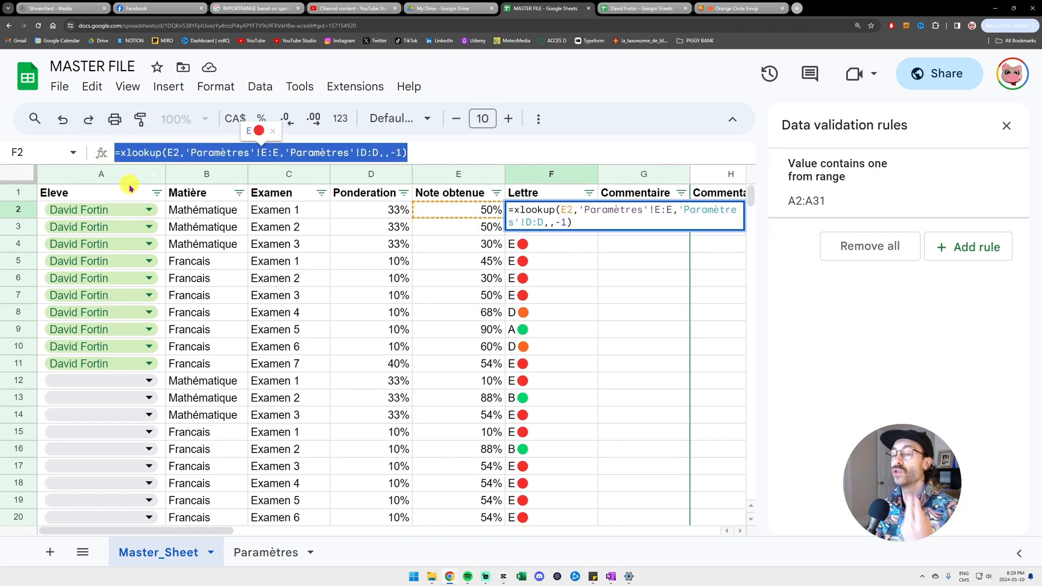
key("Escape")
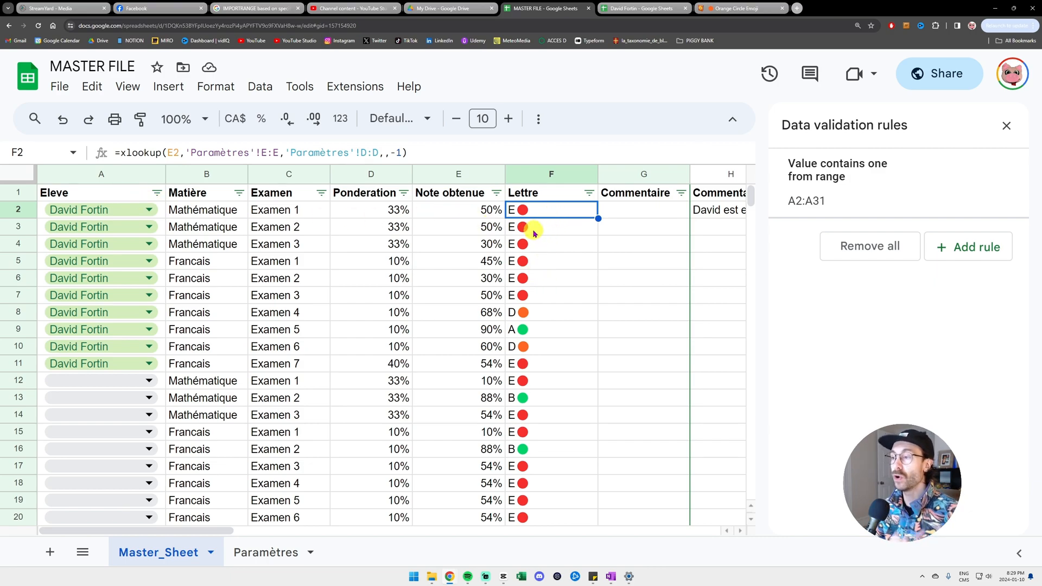
scroll(539, 336, "down", 5)
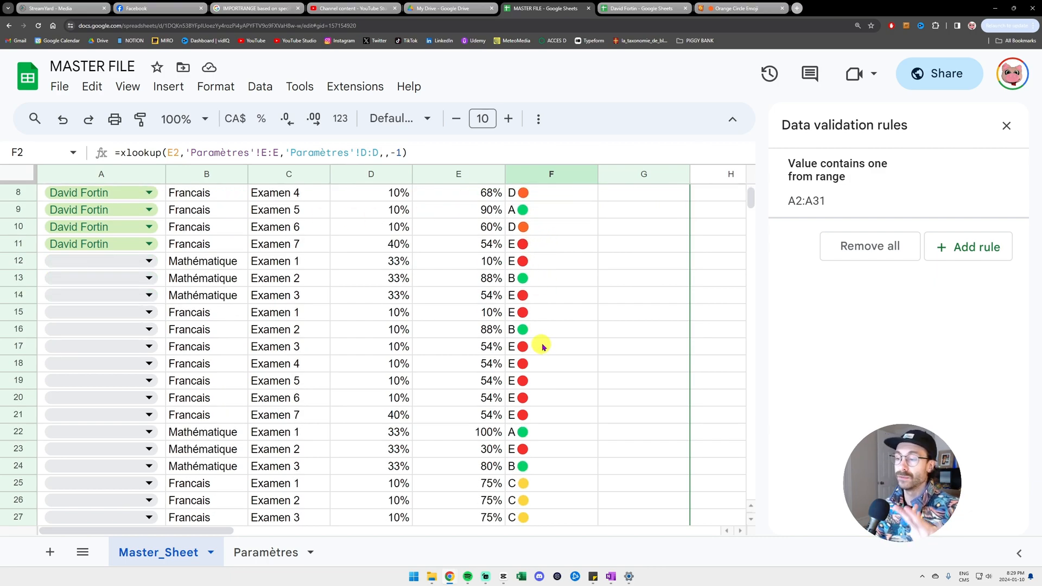
left_click_drag(488, 381, 490, 435)
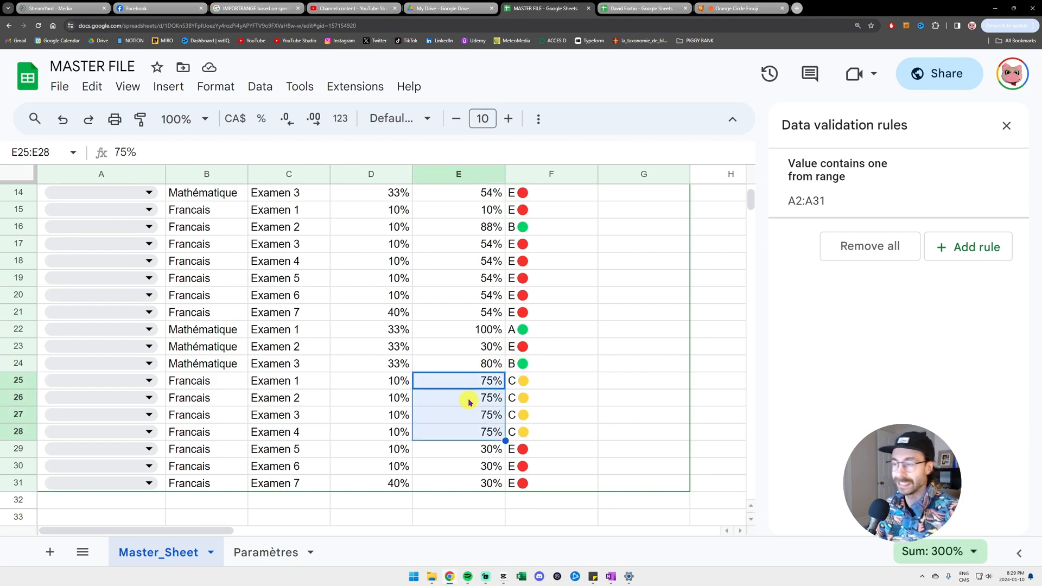
scroll(470, 404, "up", 5)
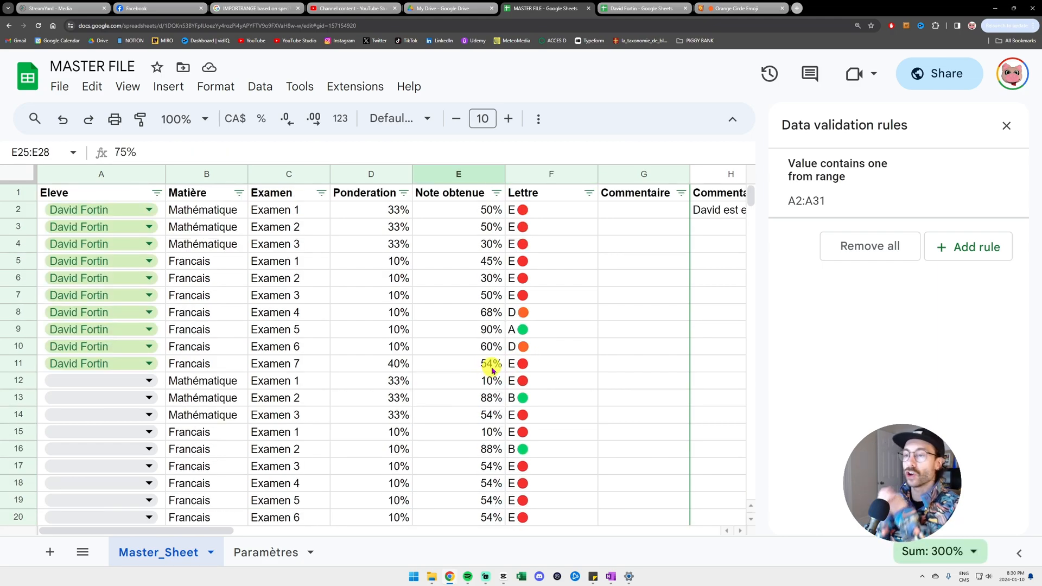
left_click_drag(133, 193, 154, 484)
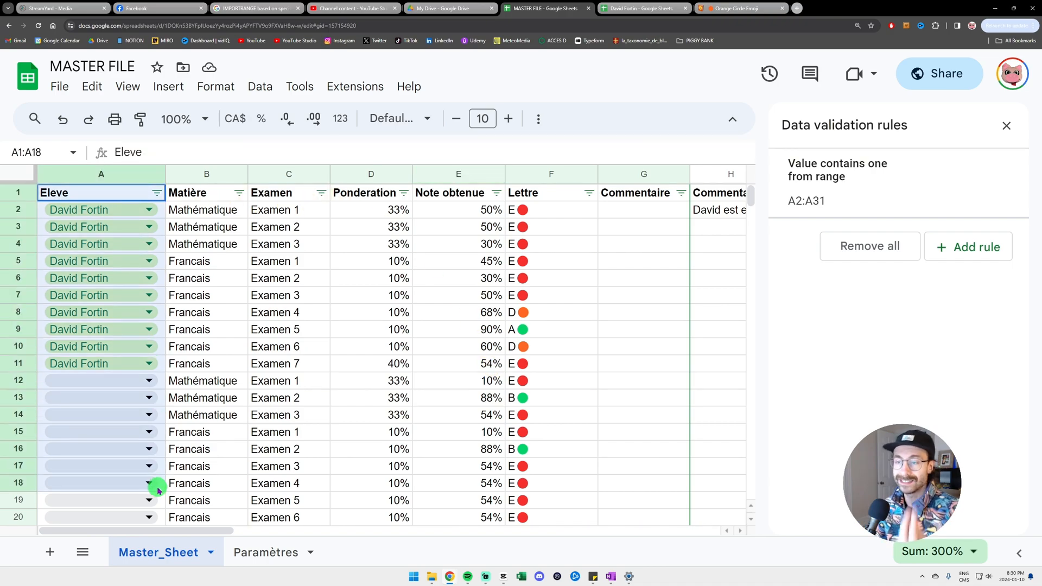
left_click(645, 8)
left_click_drag(109, 227, 108, 387)
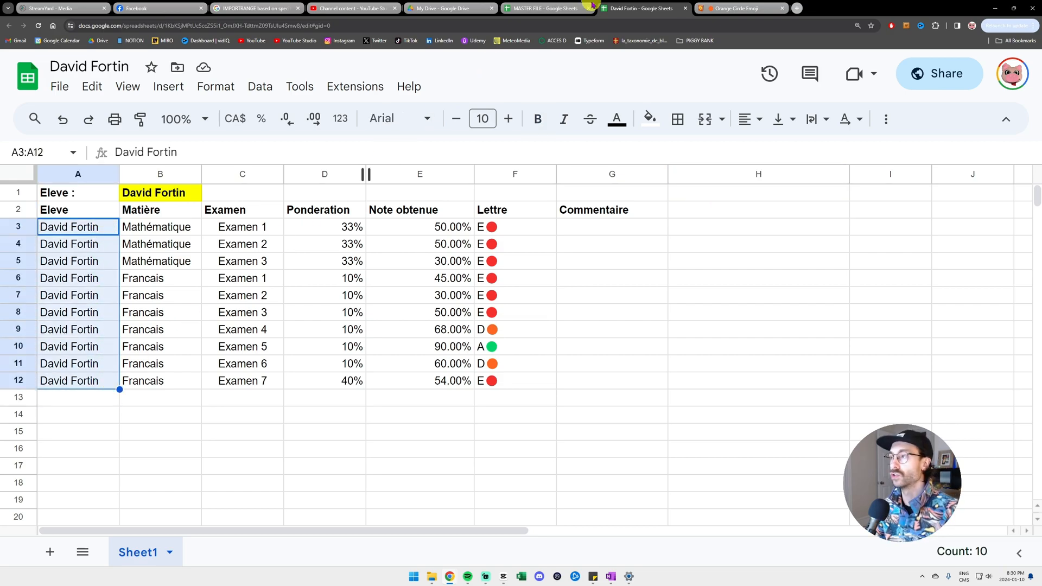
left_click(554, 5)
left_click_drag(559, 209, 561, 314)
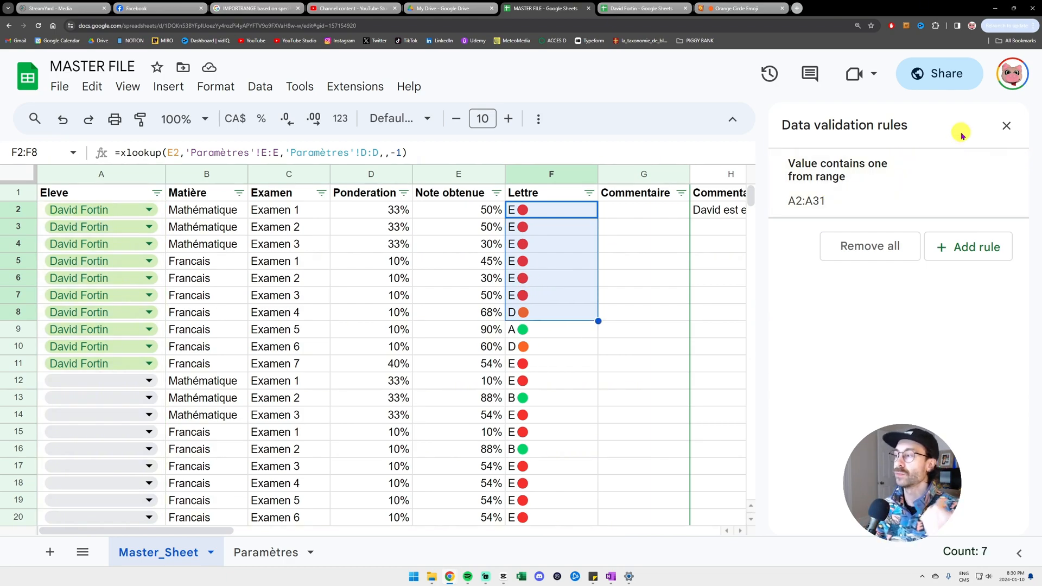
left_click(1006, 127)
left_click(467, 234)
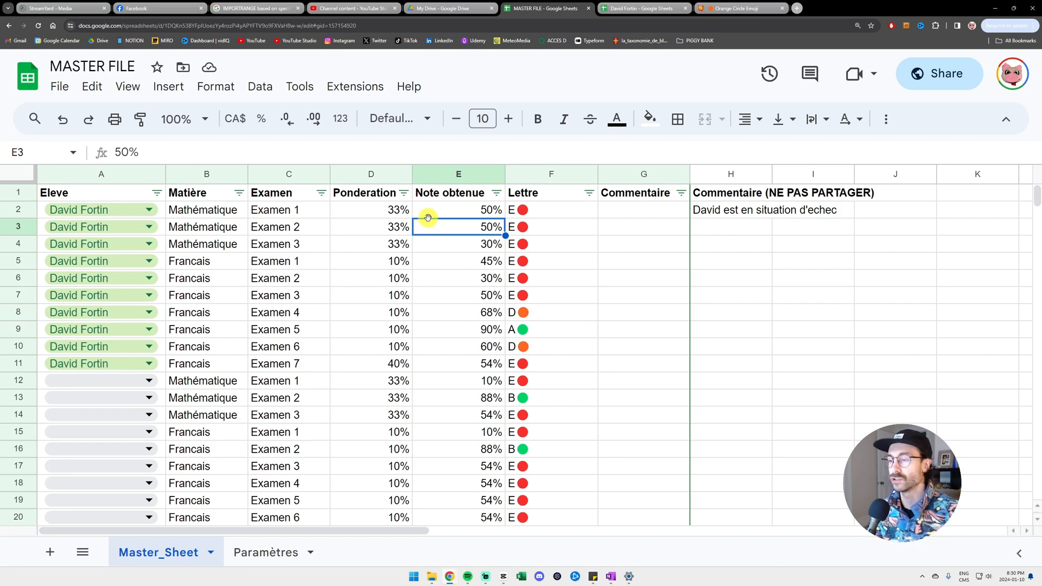
left_click(489, 211)
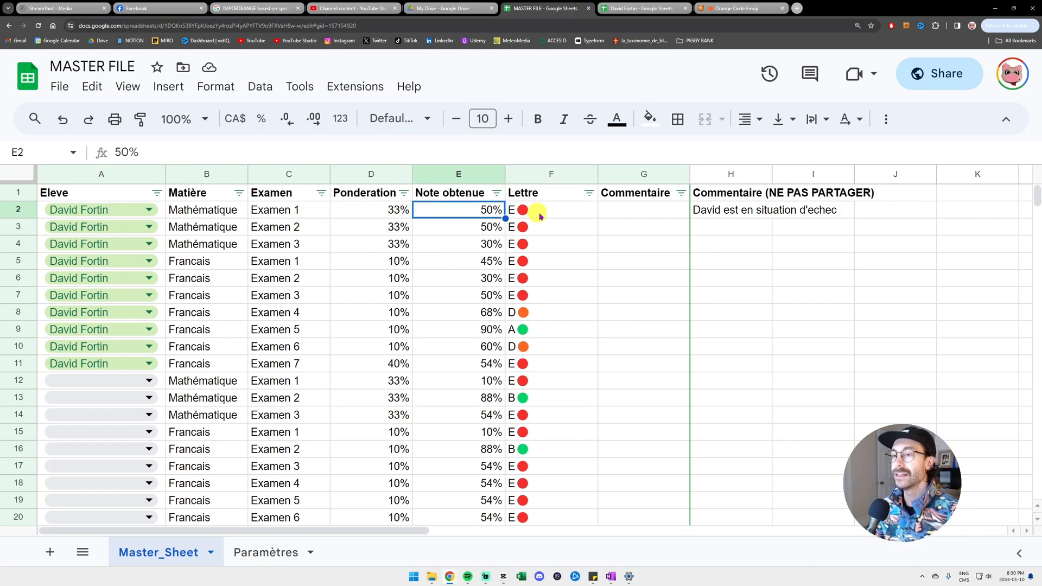
left_click(559, 211)
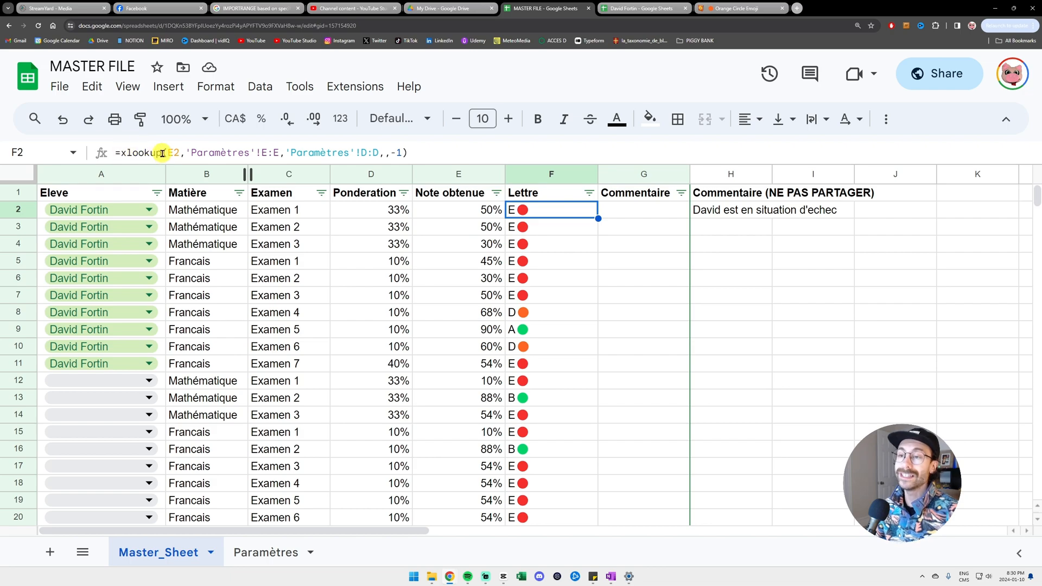
left_click_drag(162, 153, 112, 154)
key("Escape")
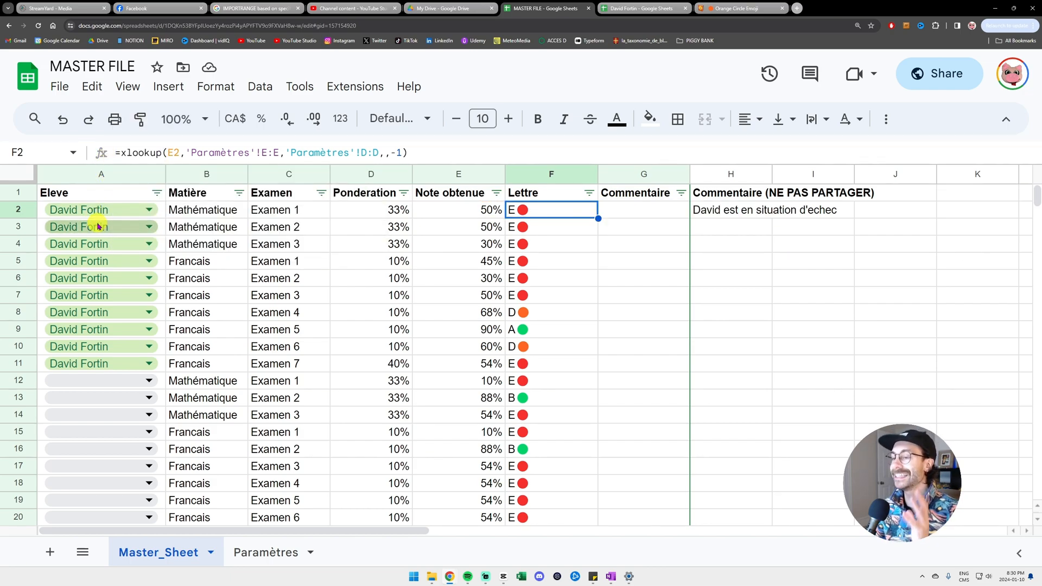
- On Paramètres, review letter grades A–E and widen column E to fit Bande inférieure
left_click(273, 553)
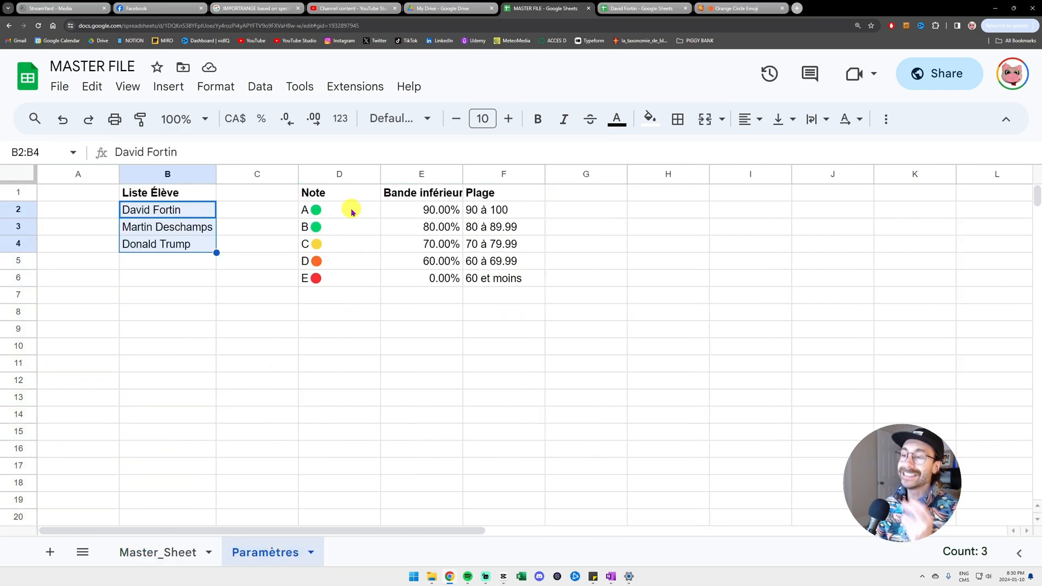
left_click_drag(347, 206, 351, 275)
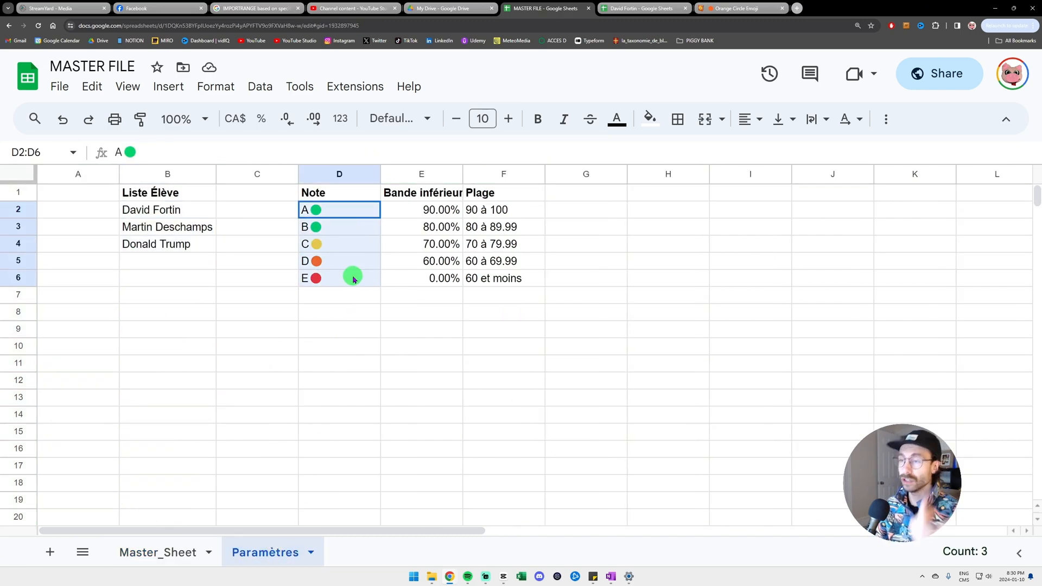
left_click(351, 210)
left_click(351, 228)
left_click(350, 245)
left_click(350, 262)
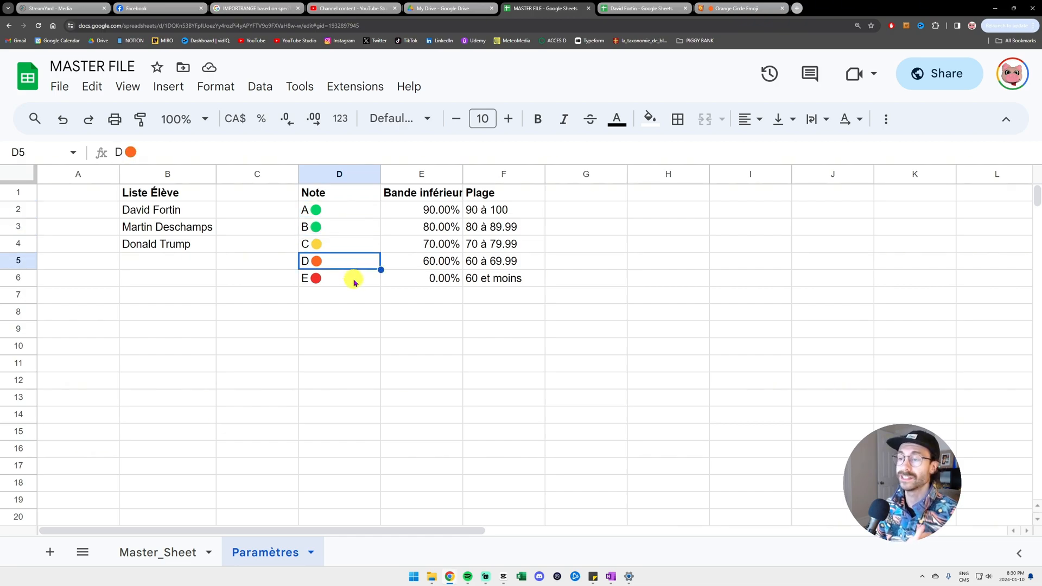
left_click(351, 279)
left_click(421, 195)
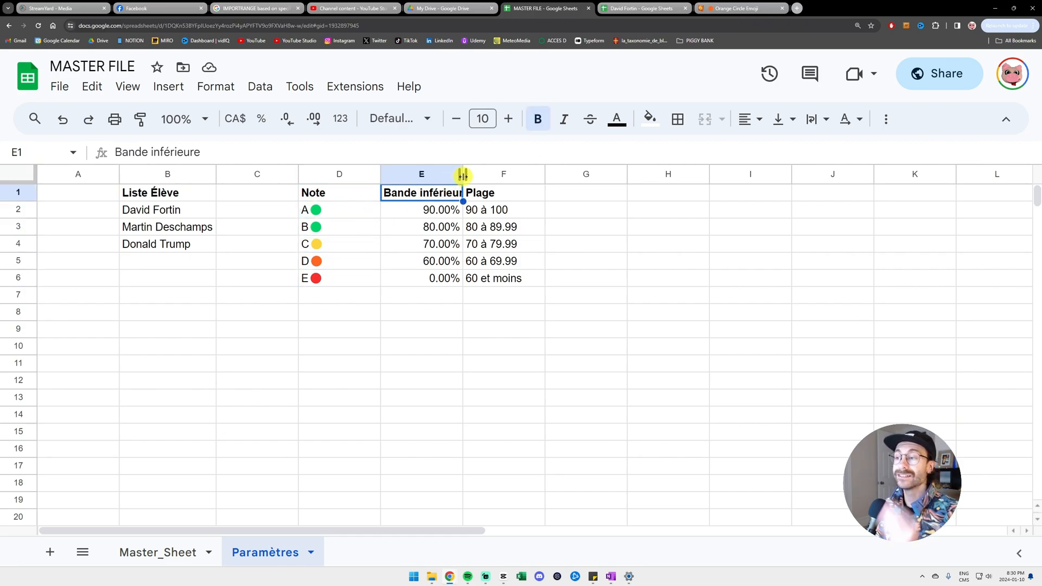
left_click_drag(463, 174, 495, 174)
- Review the A (90%), B (80%) and C (70%) grade bands and their ranges
left_click(467, 210)
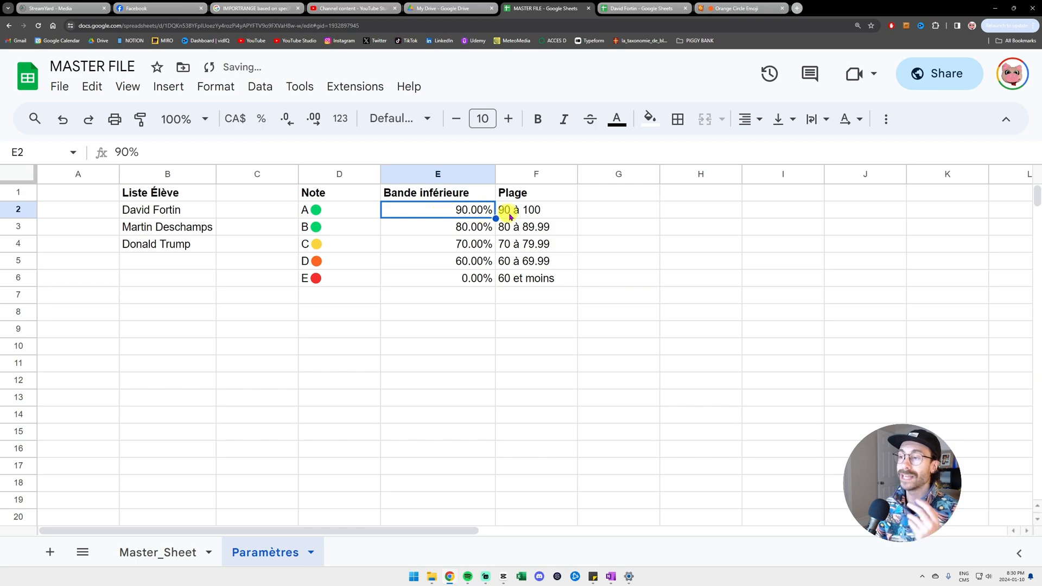
left_click(524, 211)
left_click(465, 214)
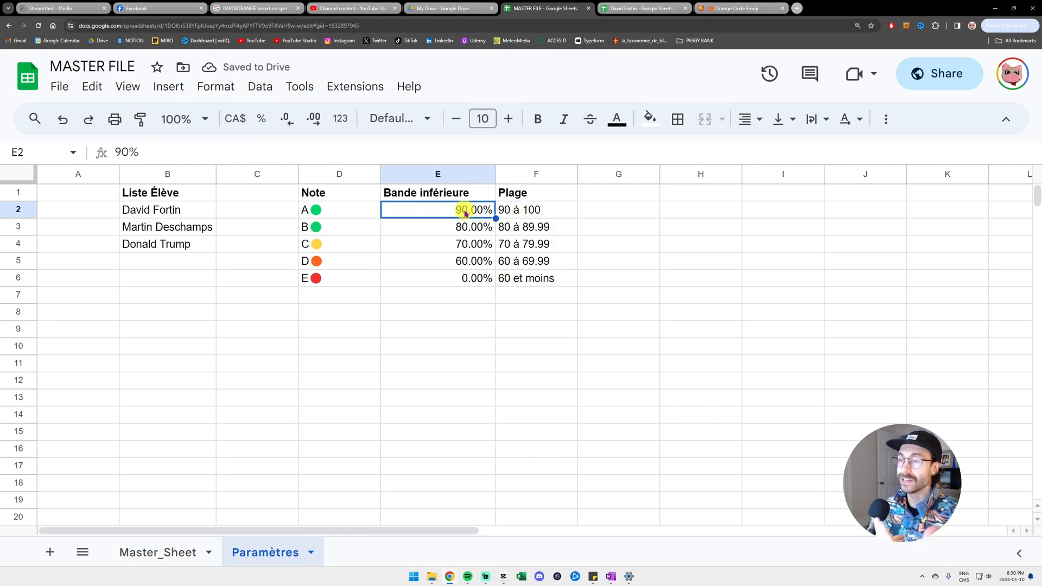
left_click(516, 228)
left_click(466, 228)
key("Right")
left_click(353, 228)
left_click(467, 244)
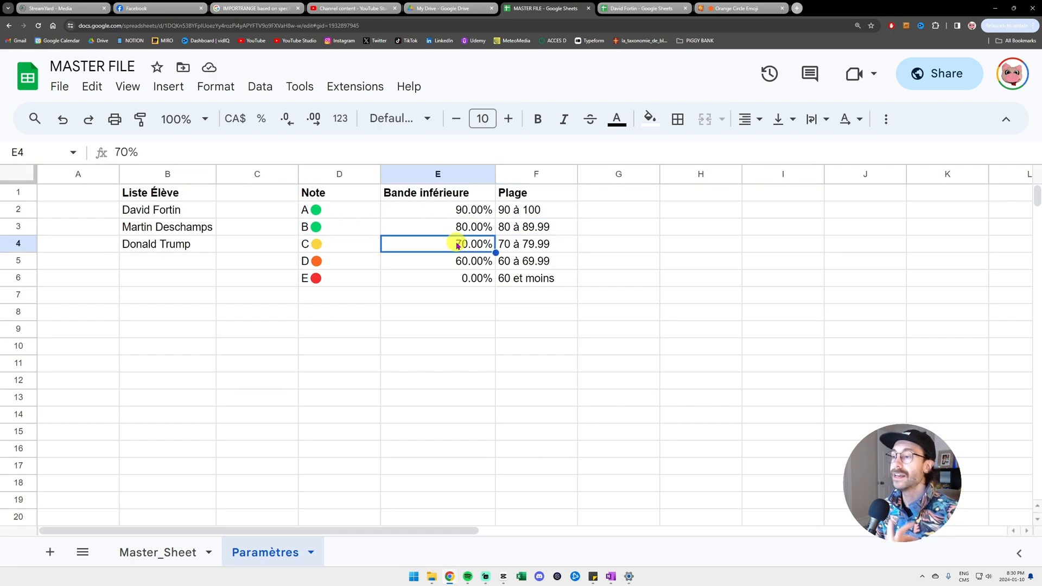
left_click(538, 245)
left_click(358, 242)
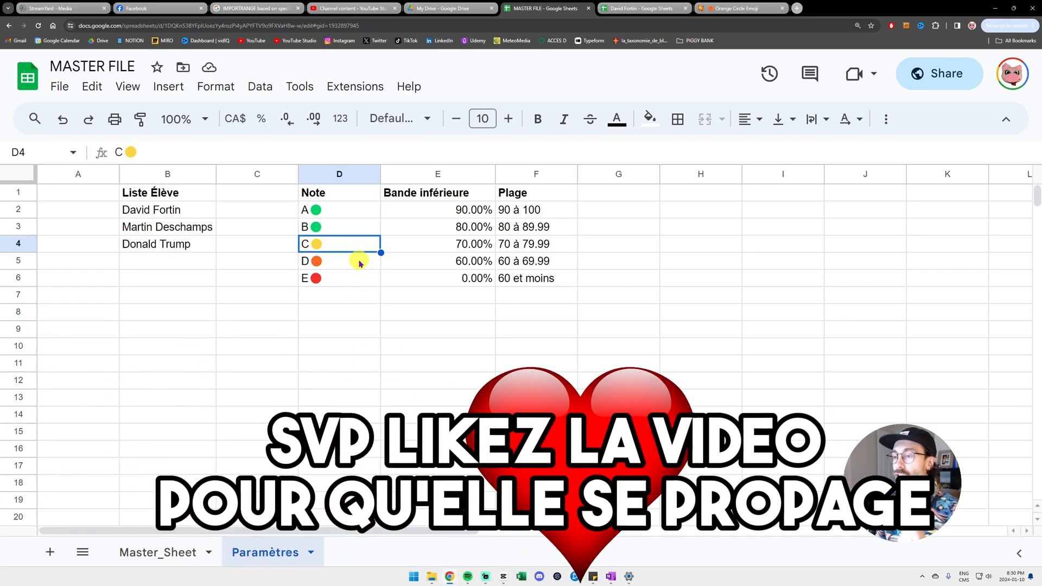
- Review the D (60 à 69.99) and E (0%, 60 et moins) bands, then return to Master_Sheet
left_click(536, 248)
left_click(362, 248)
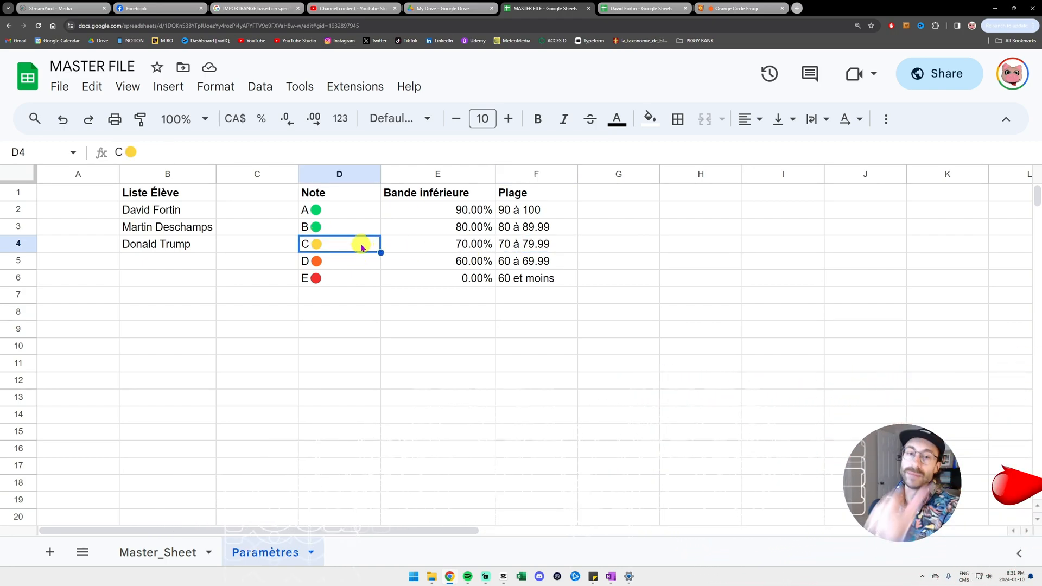
left_click(514, 262)
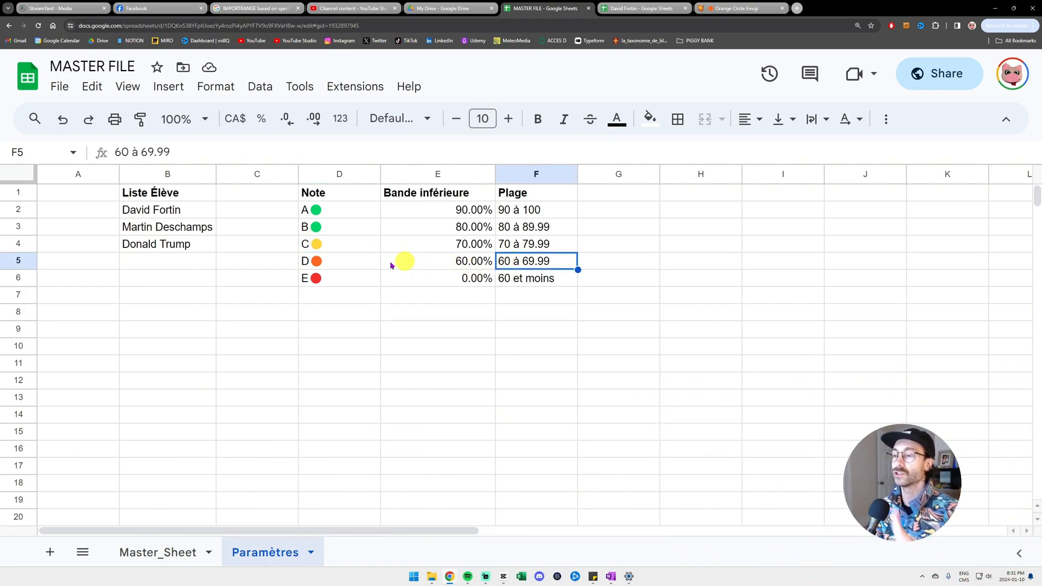
left_click(347, 261)
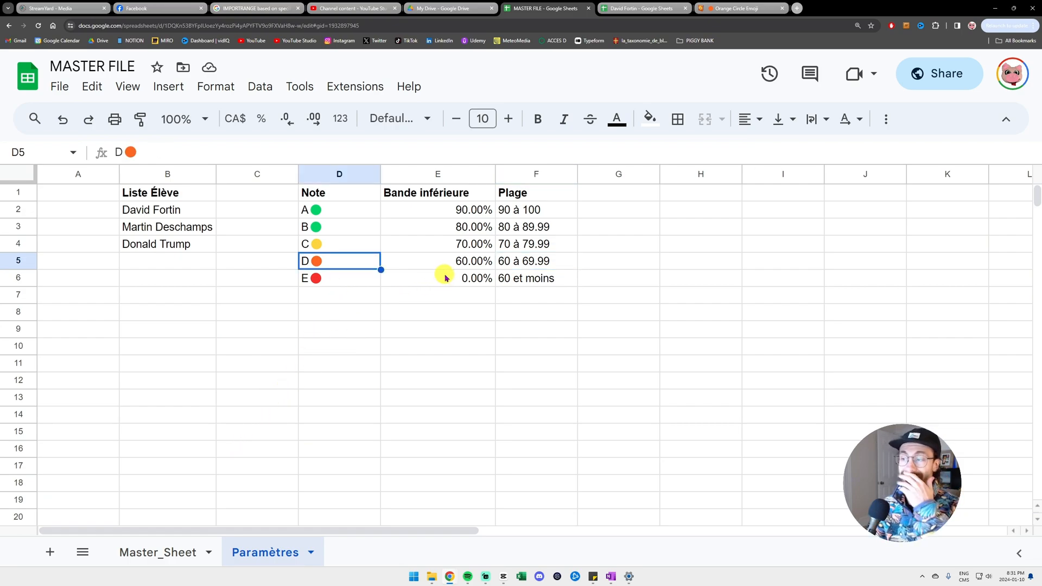
left_click(525, 279)
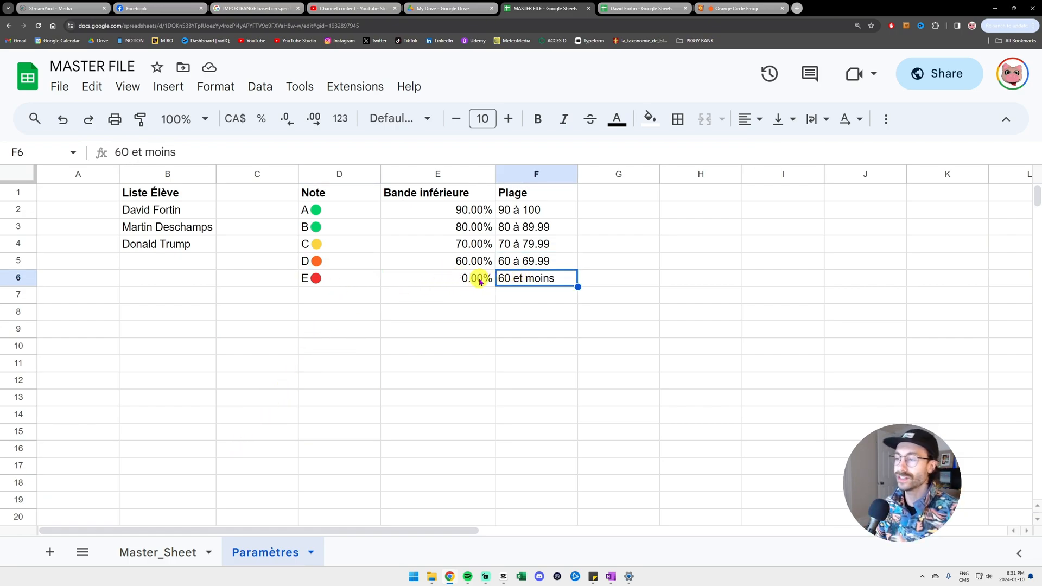
left_click(445, 281)
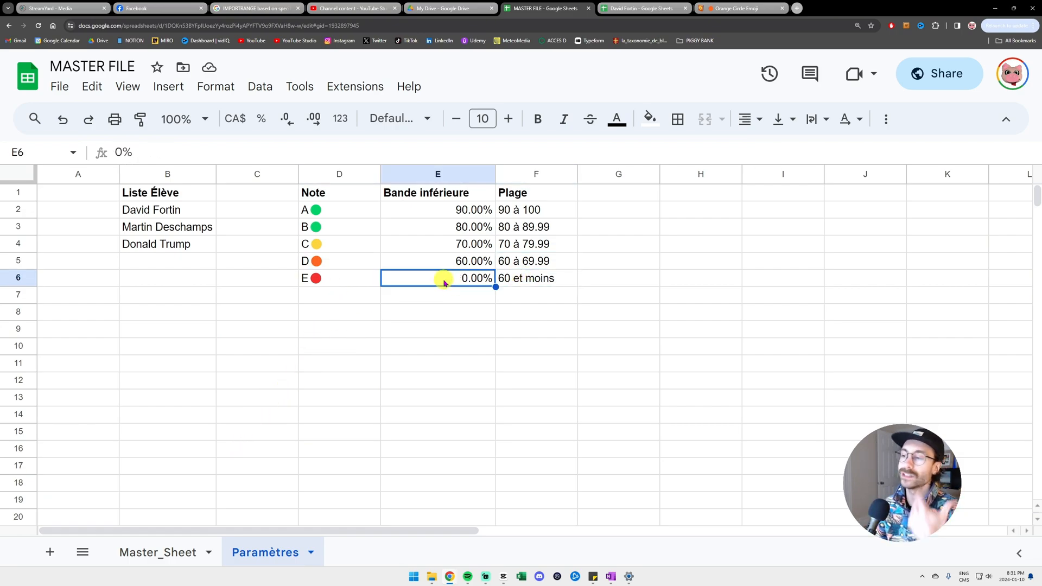
left_click(174, 554)
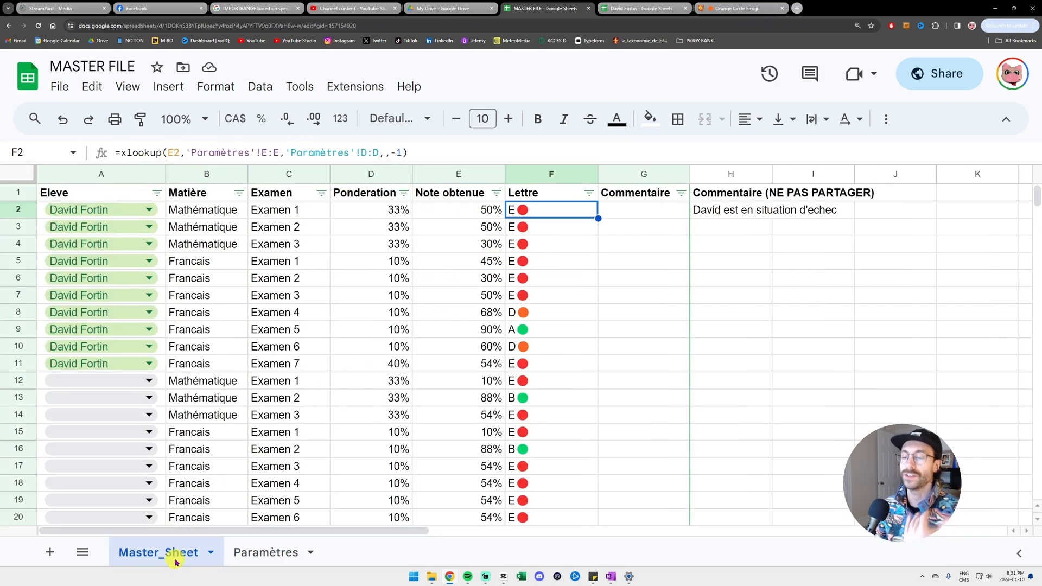
- Examine F2's XLOOKUP: search key E2 against Paramètres column E lower bounds
left_click_drag(120, 153, 180, 153)
left_click(169, 152)
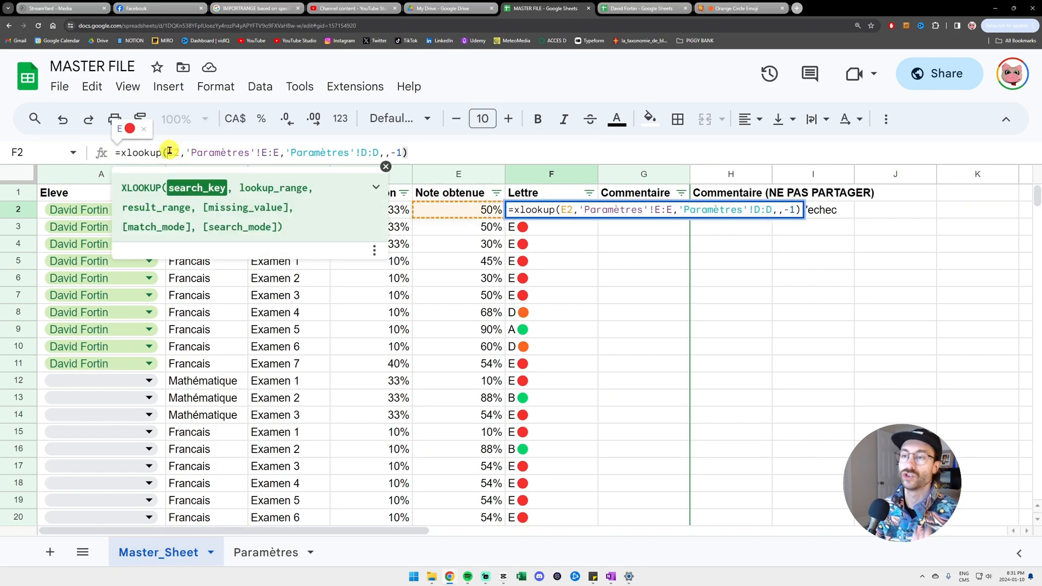
left_click_drag(175, 152, 179, 151)
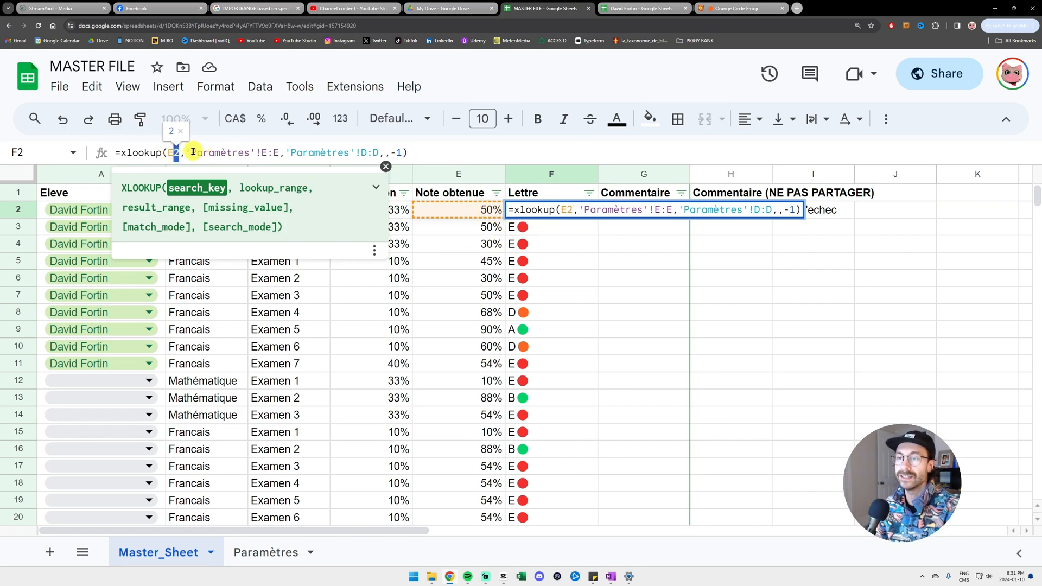
left_click_drag(190, 152, 268, 152)
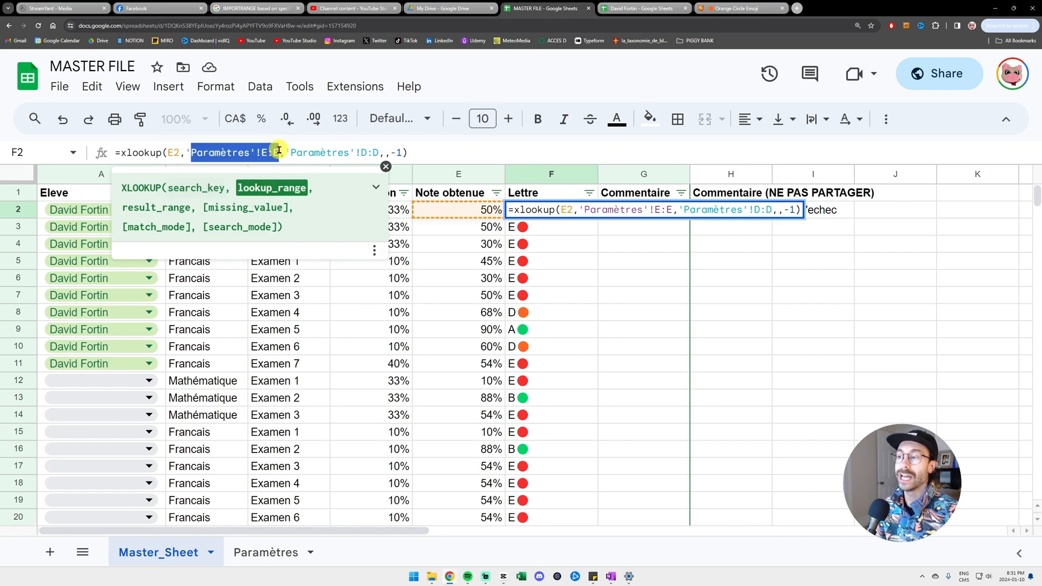
key("Escape")
- Match the formula's lookup and result ranges to Paramètres columns E and D
left_click(266, 552)
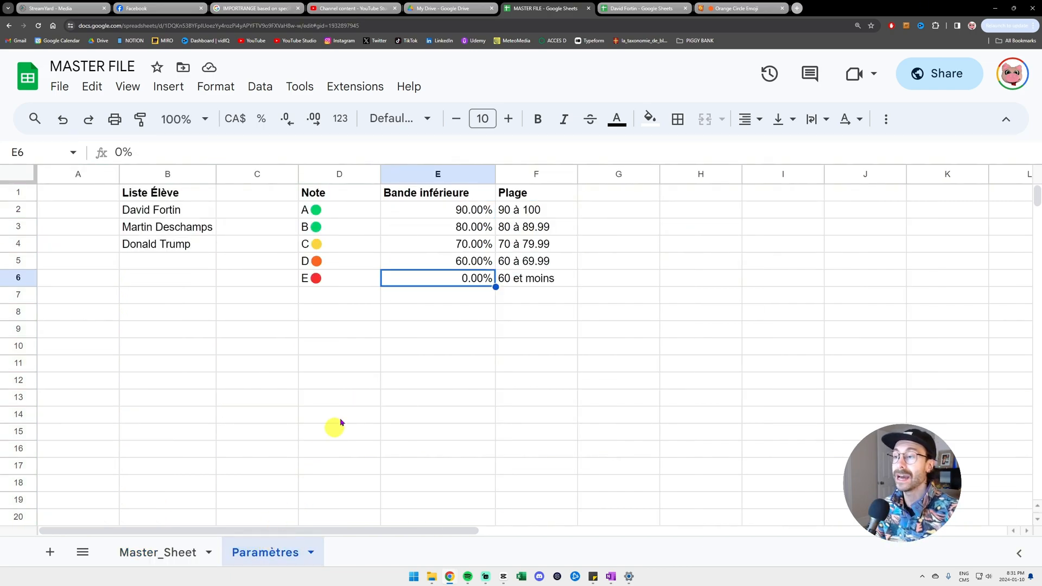
left_click(440, 175)
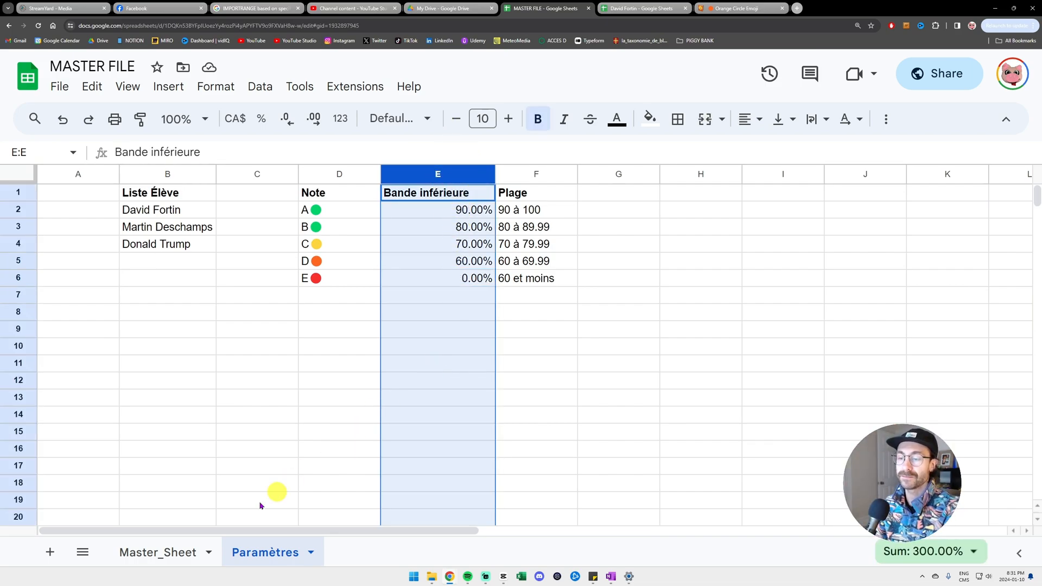
left_click(170, 550)
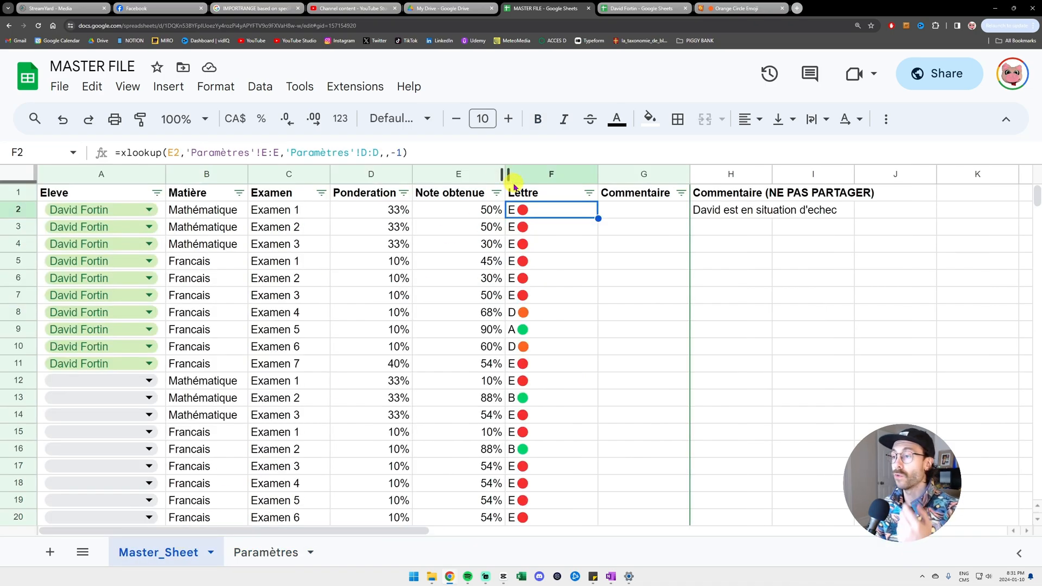
left_click_drag(286, 152, 379, 153)
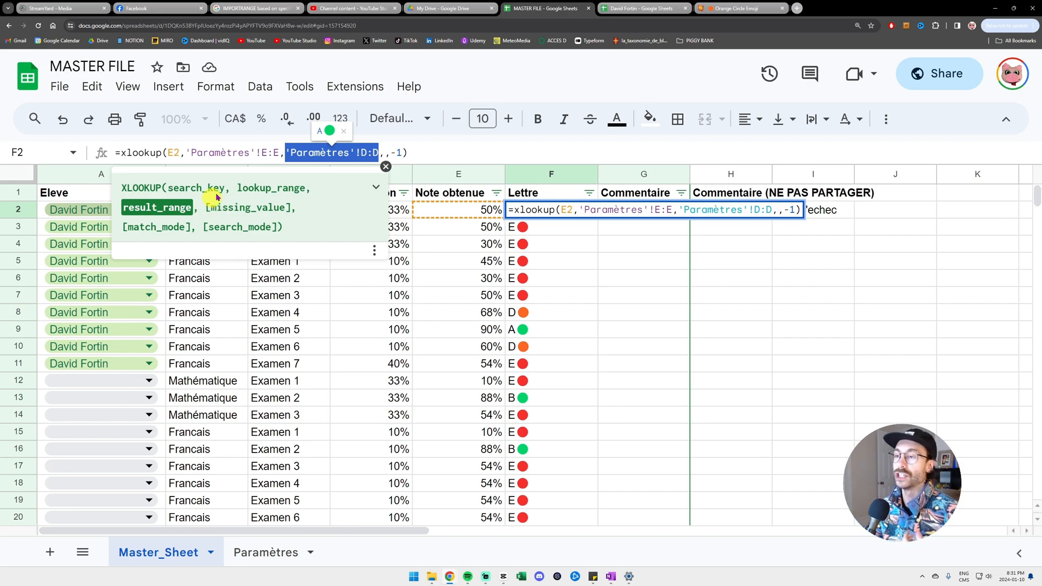
key("Return")
- On Paramètres, match letters D2:D6 to their lower bounds, down to E at 0%
left_click(265, 552)
left_click(342, 174)
left_click_drag(337, 218, 345, 287)
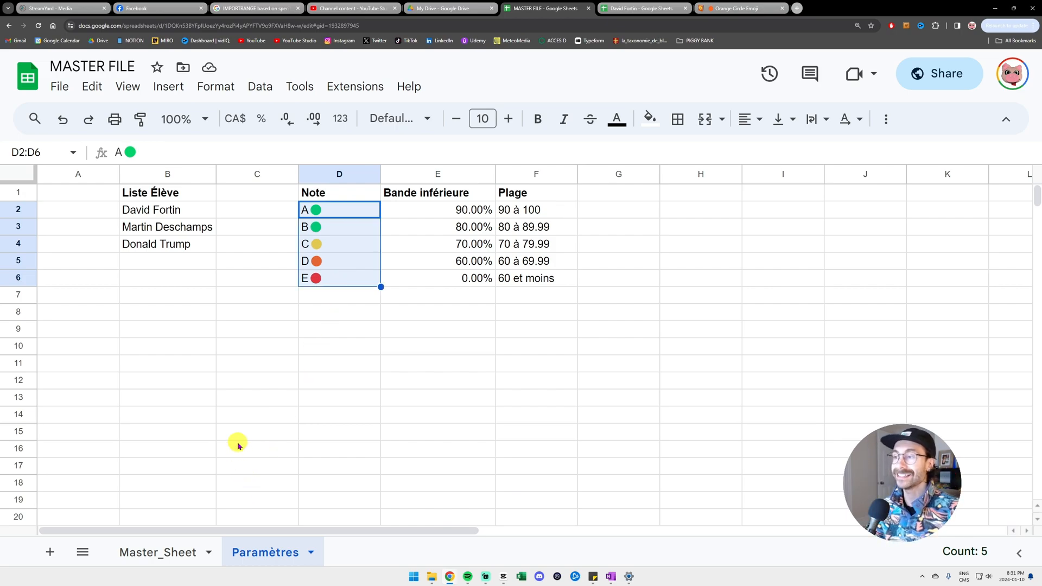
left_click_drag(455, 194, 472, 282)
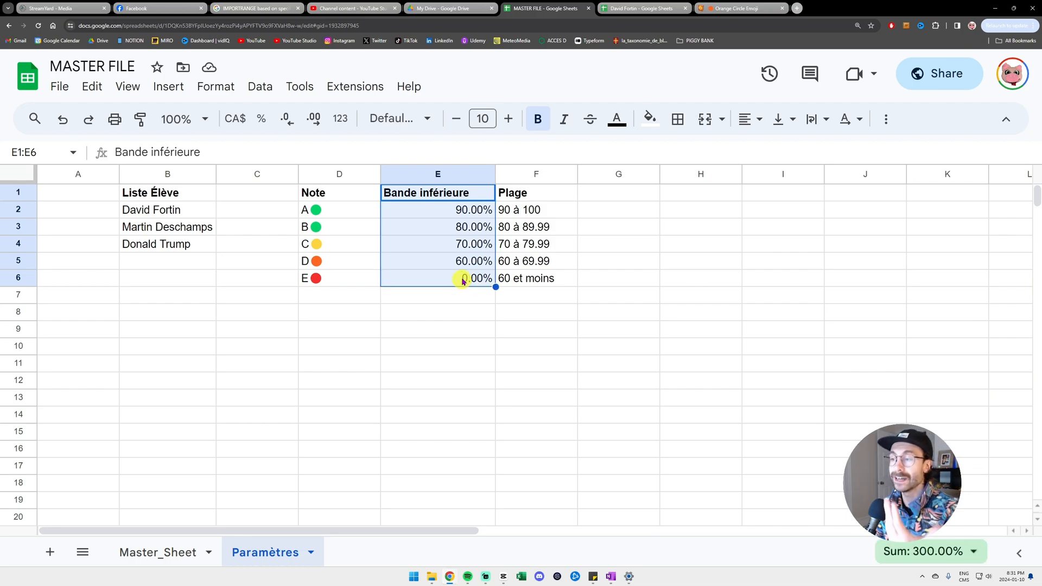
left_click(464, 278)
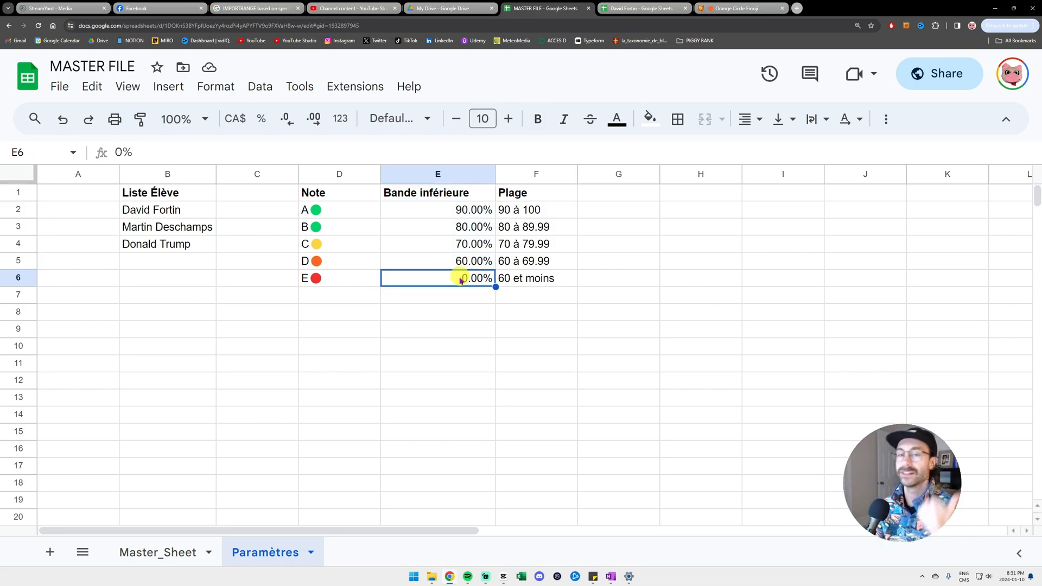
left_click(368, 278)
left_click(421, 278)
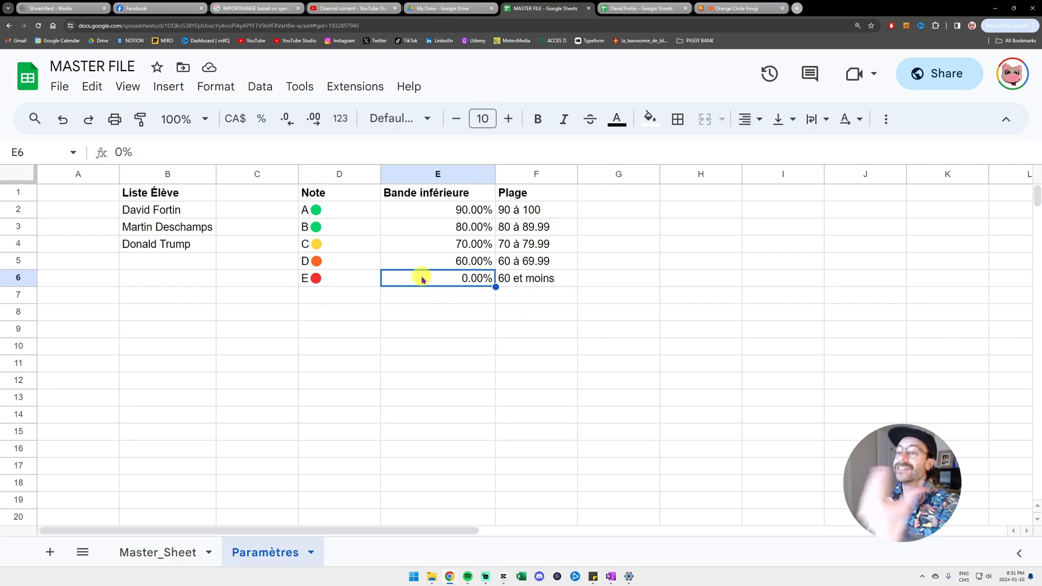
left_click(353, 279)
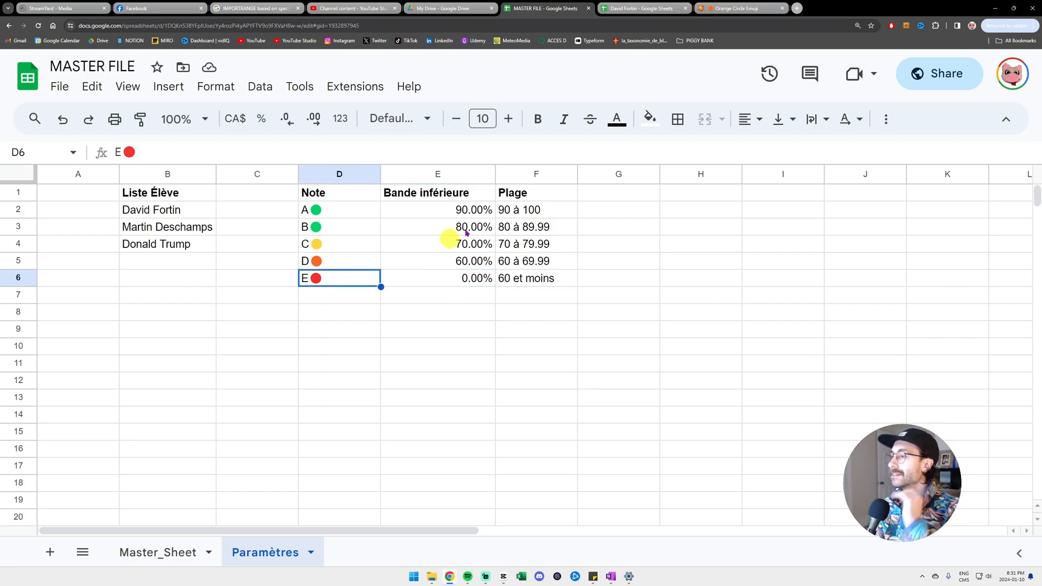
- Check that grade A starts at 90% (90 à 100), then return to Master_Sheet
left_click(482, 212)
left_click(535, 211)
left_click(456, 210)
left_click(342, 213)
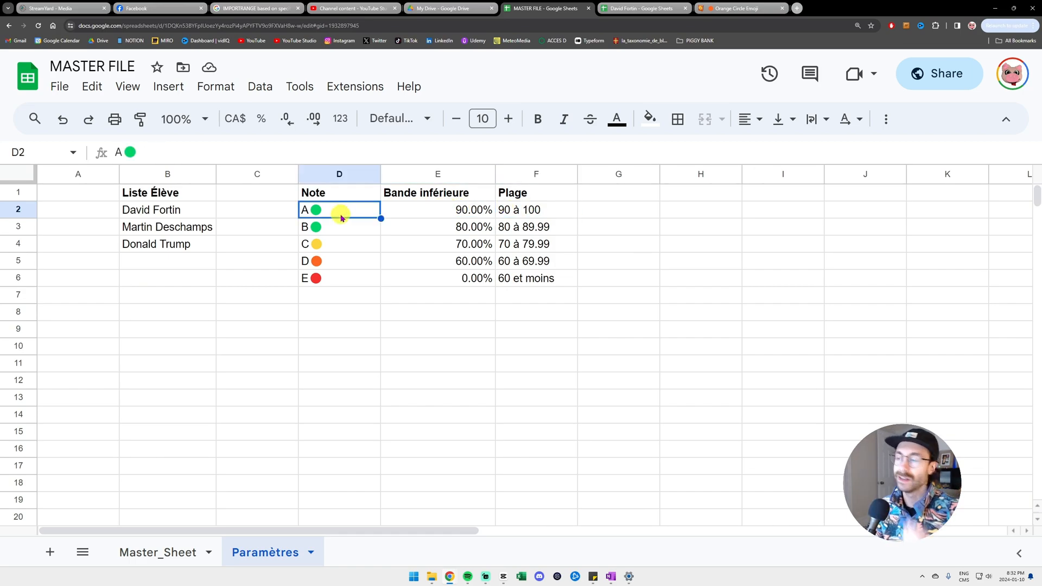
left_click(178, 553)
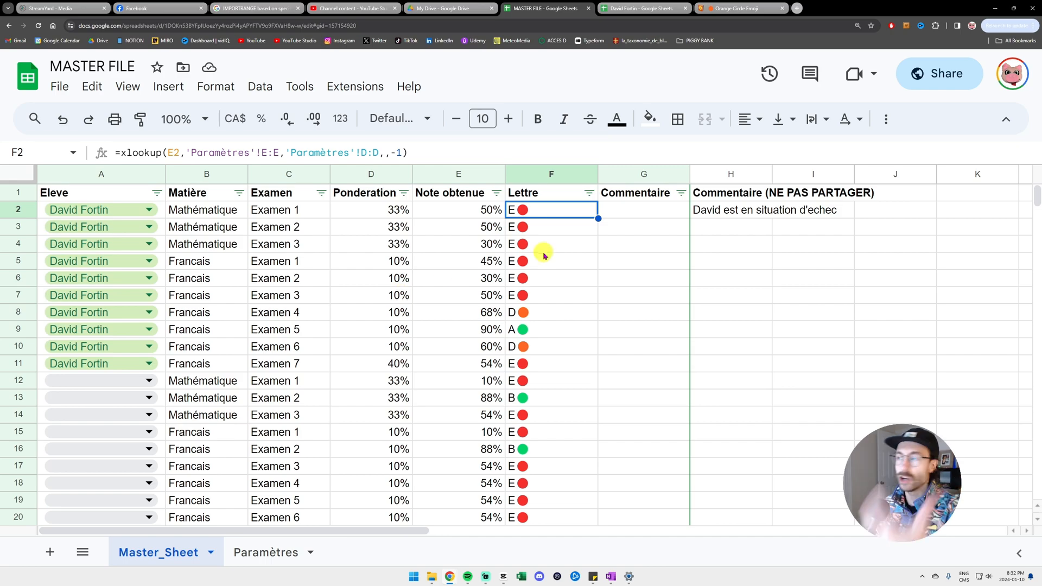
- Enter three Commentaire remarks in G2:G4, the last being 'ALLO CEST LAPOCALYPSE'
left_click(632, 216)
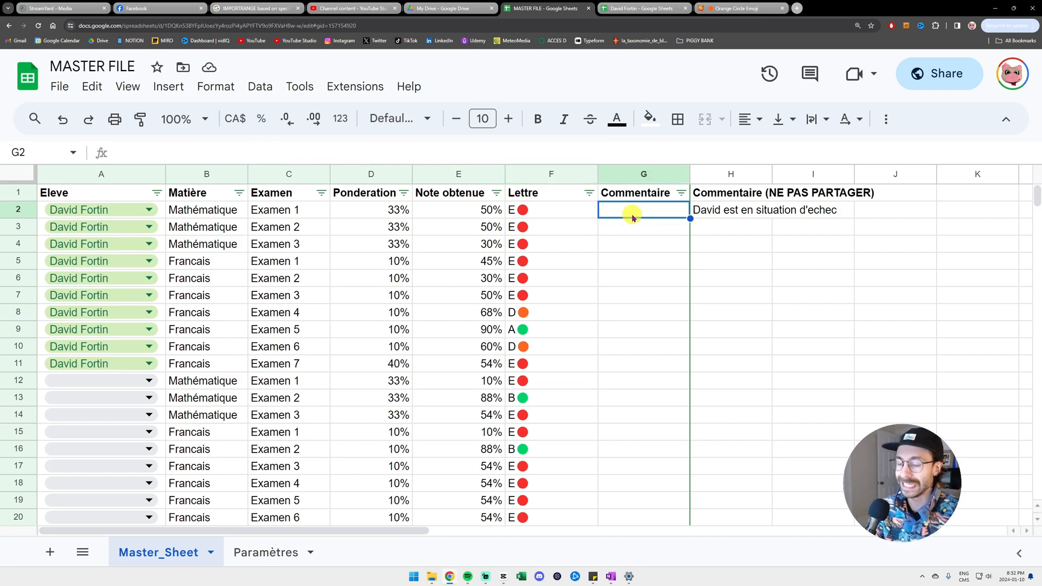
type("Le petit fortin est nul")
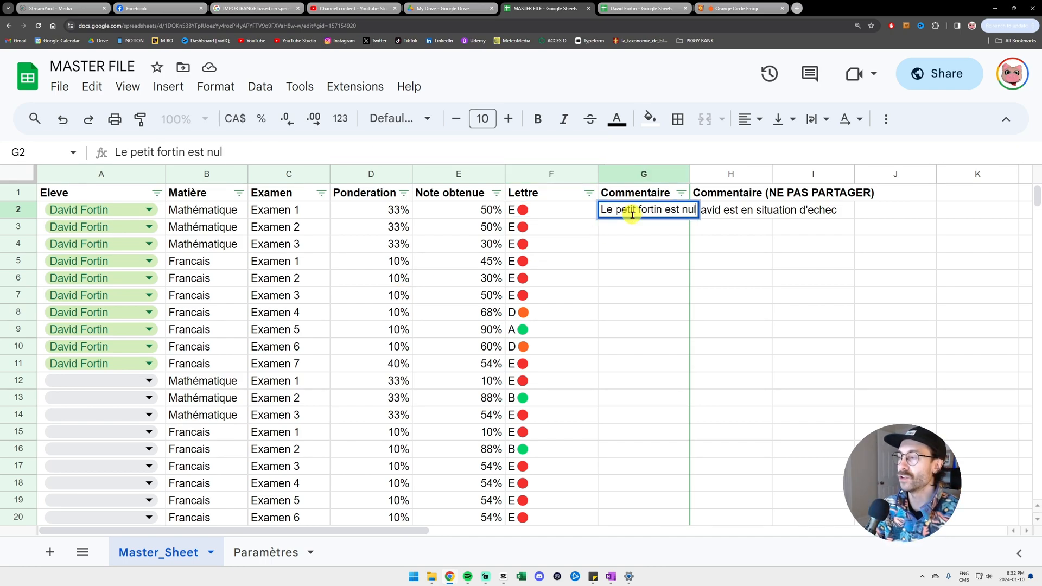
key("Return")
type("le petit fortin est bon")
key("Return")
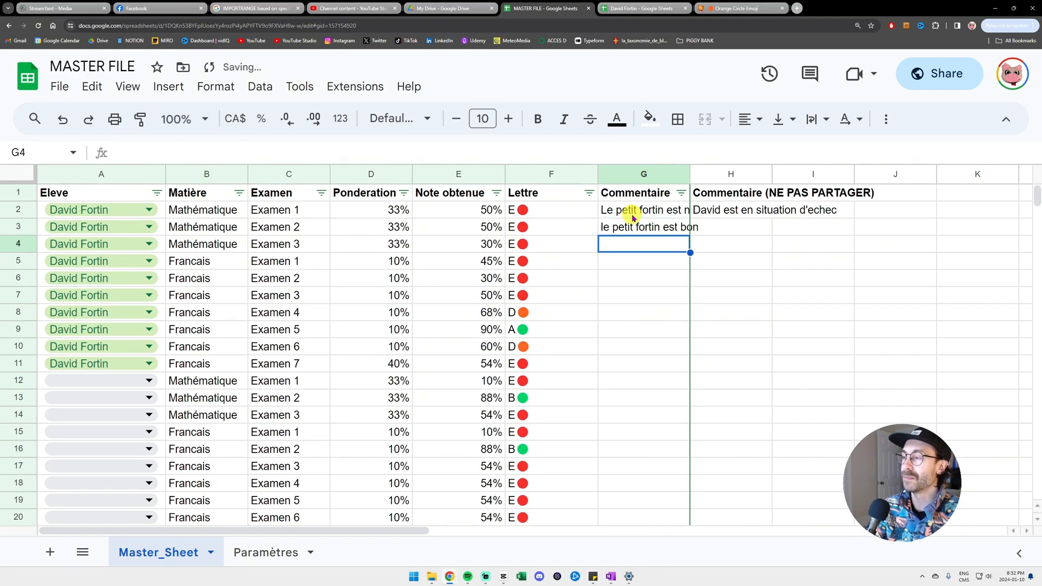
type("AL")
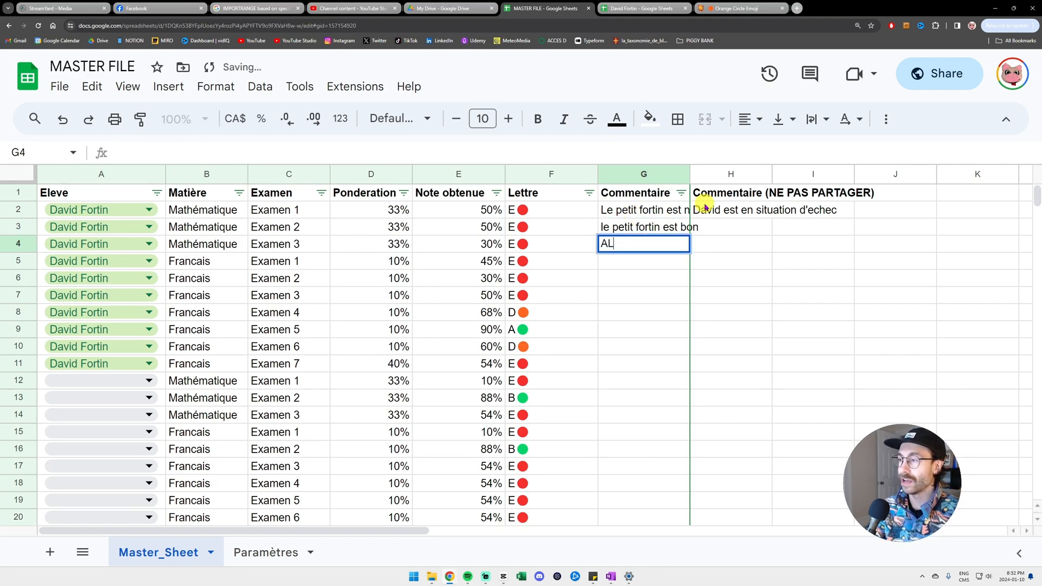
type("LO CEST LAPOCALYPSE")
key("Return")
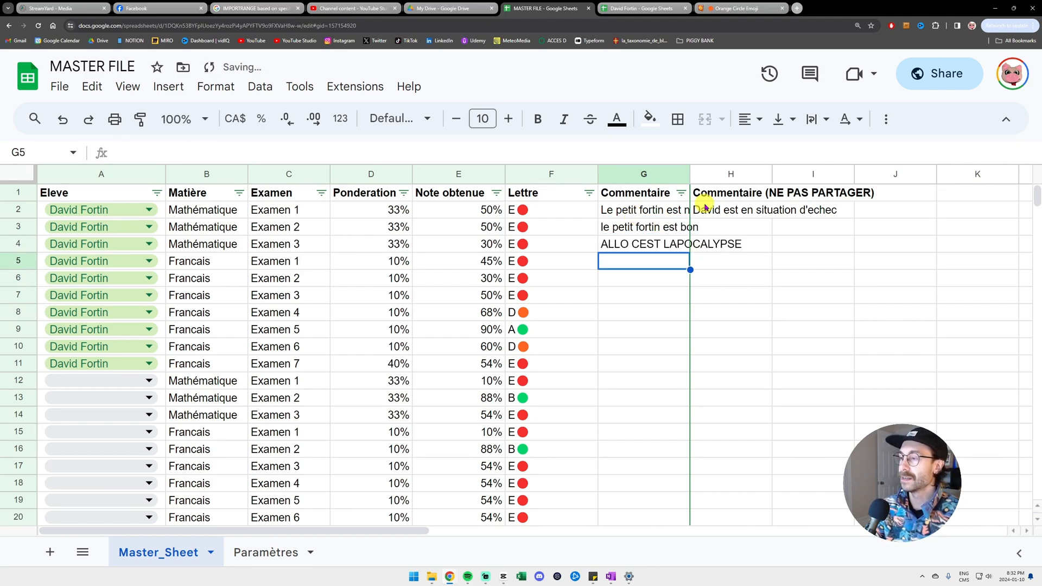
- Change the math Examen 3 score in E4 to 80, then check it in the first student's copy
left_click(485, 244)
type("80")
key("Return")
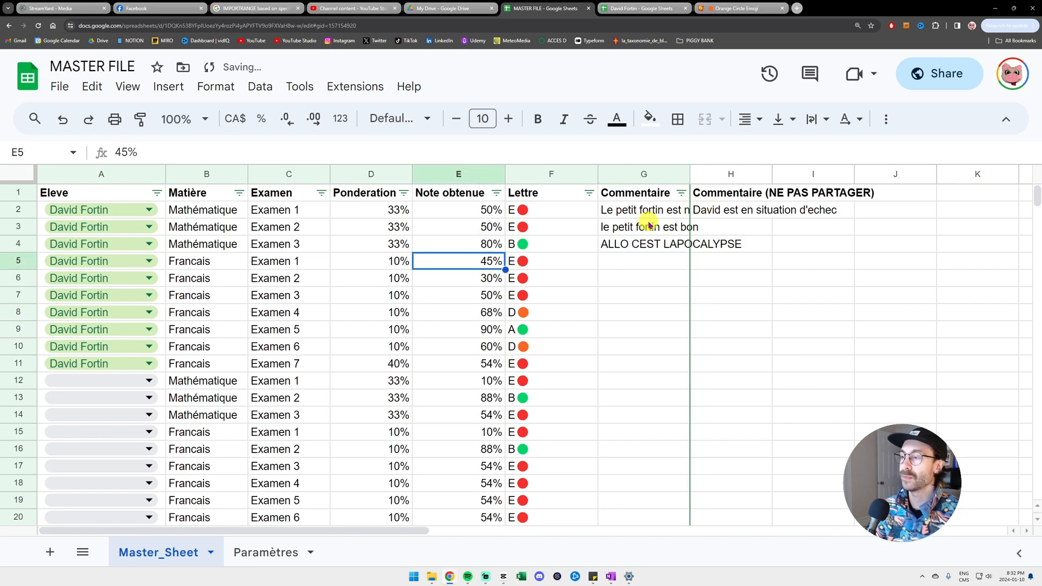
left_click_drag(570, 244, 477, 244)
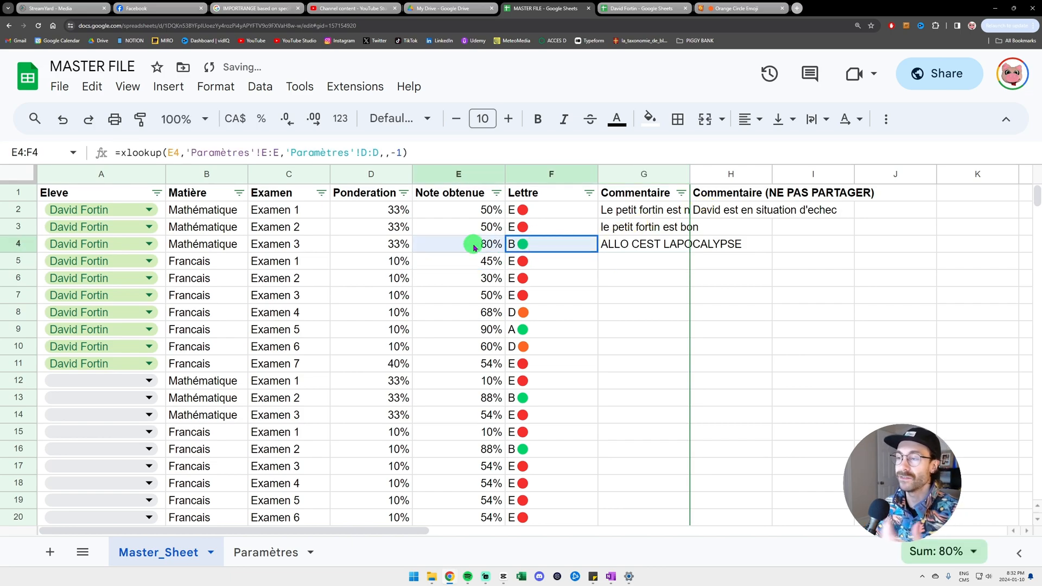
left_click(642, 242)
left_click(615, 15)
left_click(618, 261)
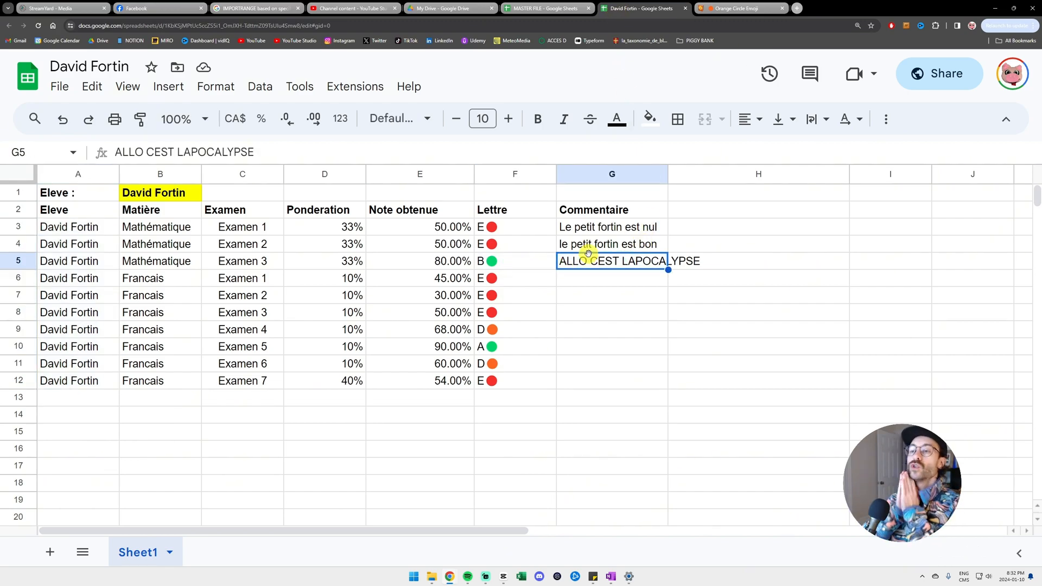
- In the master, assign rows 12–21 of the Eleve column to the second student
left_click(554, 8)
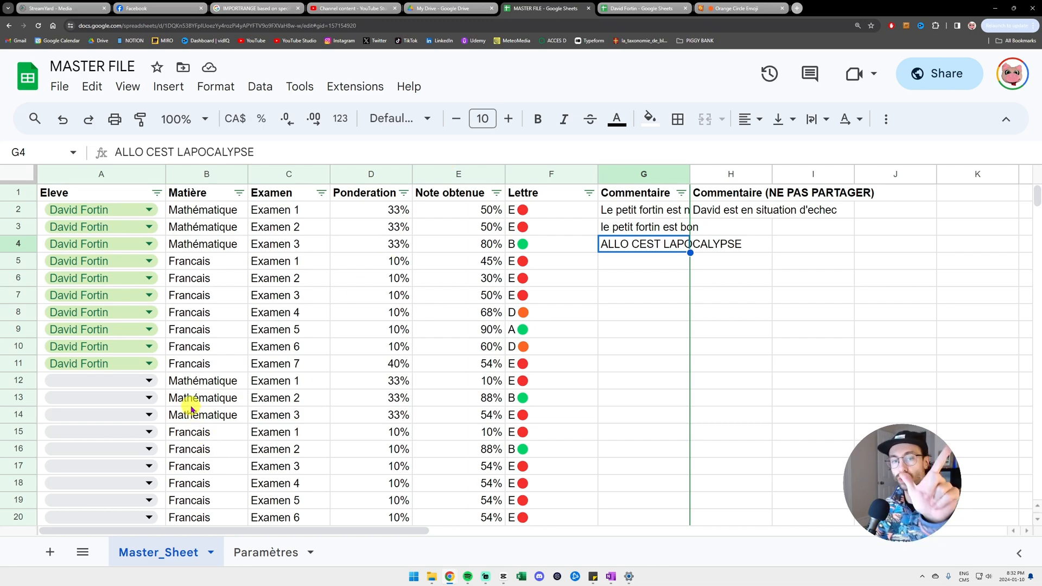
scroll(161, 318, "down", 1)
left_click(128, 346)
left_click(92, 395)
key("ctrl+c")
left_click(148, 362)
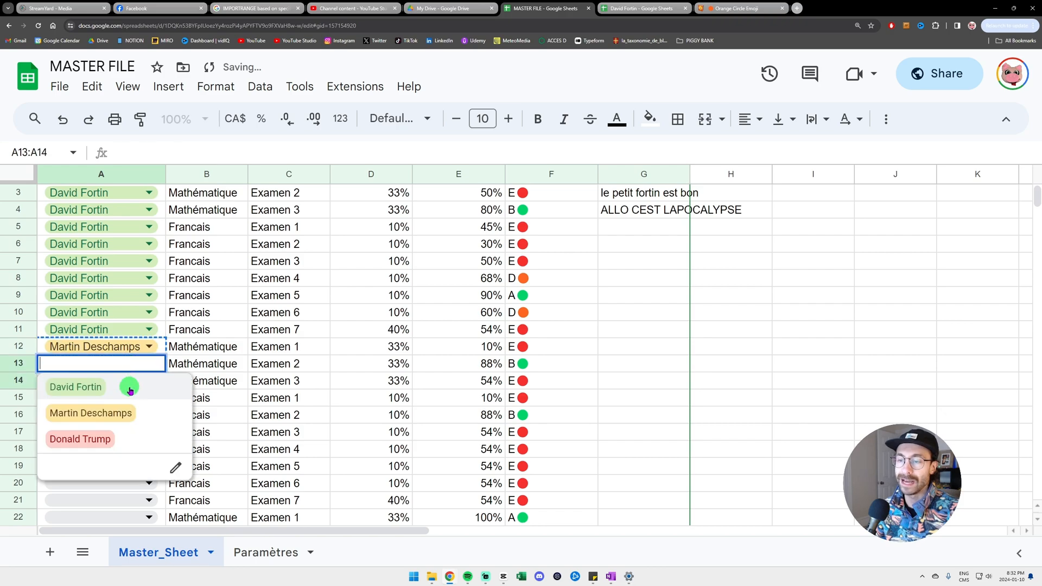
left_click_drag(158, 362, 157, 504)
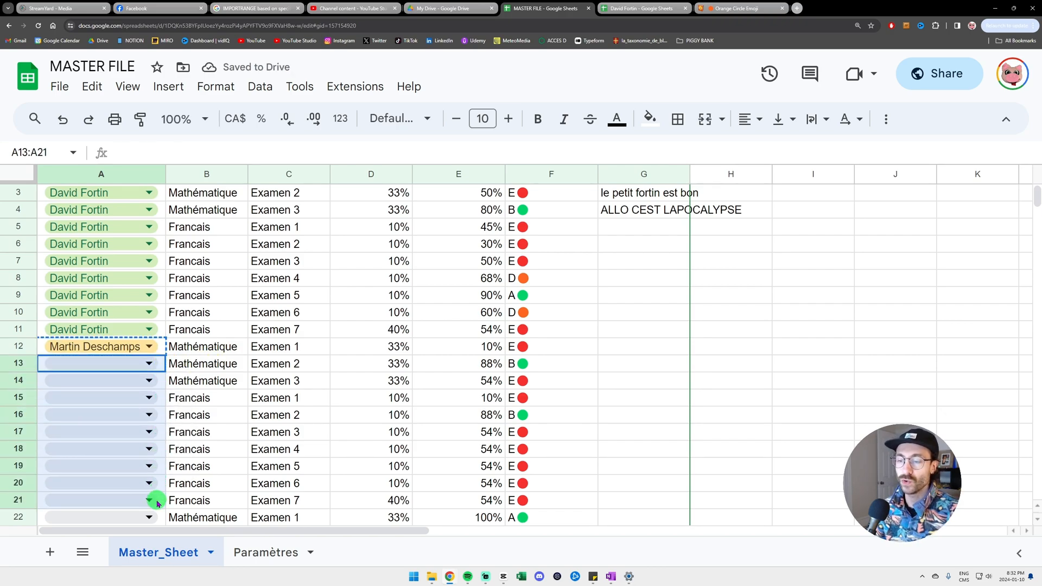
key("ctrl+v")
- Assign row 22 to the third student and view the Liste Élève column on Paramètres
scroll(165, 475, "down", 3)
left_click(150, 415)
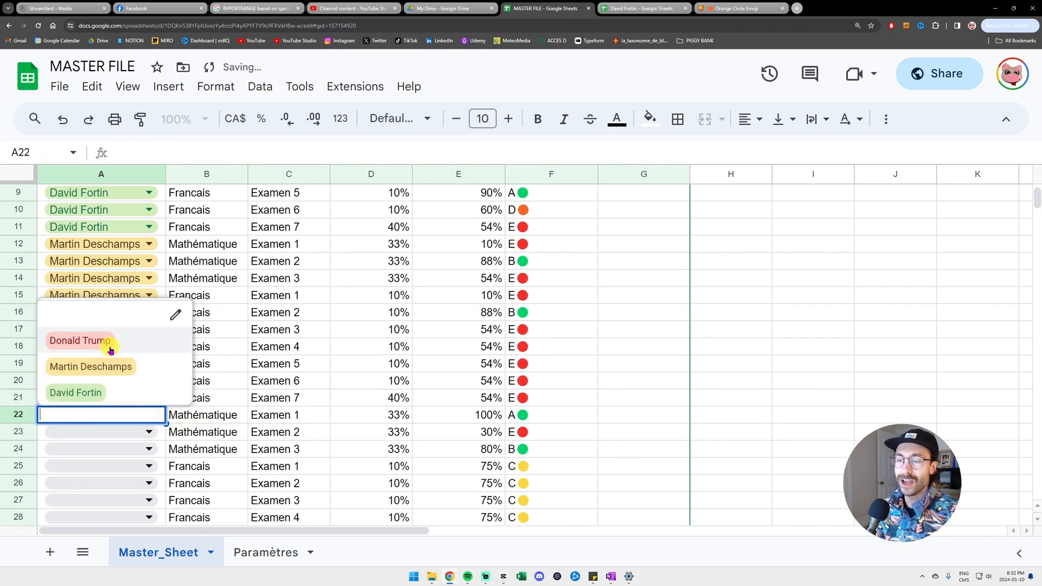
left_click(80, 341)
left_click(266, 553)
left_click_drag(163, 195, 204, 498)
- Review the Paramètres student list and the D1:F6 grade bands, then return to Master_Sheet
left_click(181, 372)
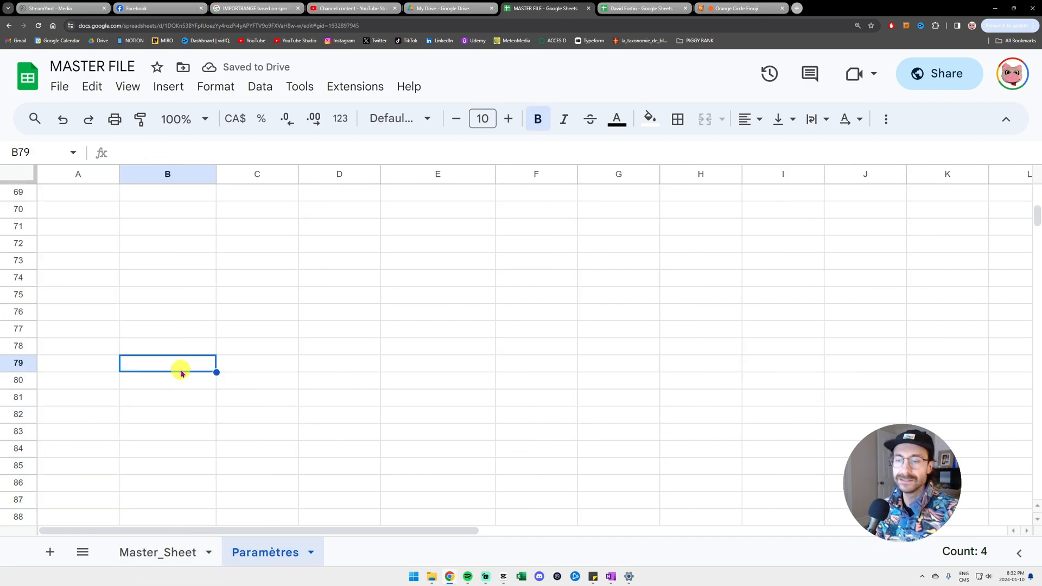
scroll(187, 369, "up", 4)
left_click(179, 296)
key("ctrl+Up")
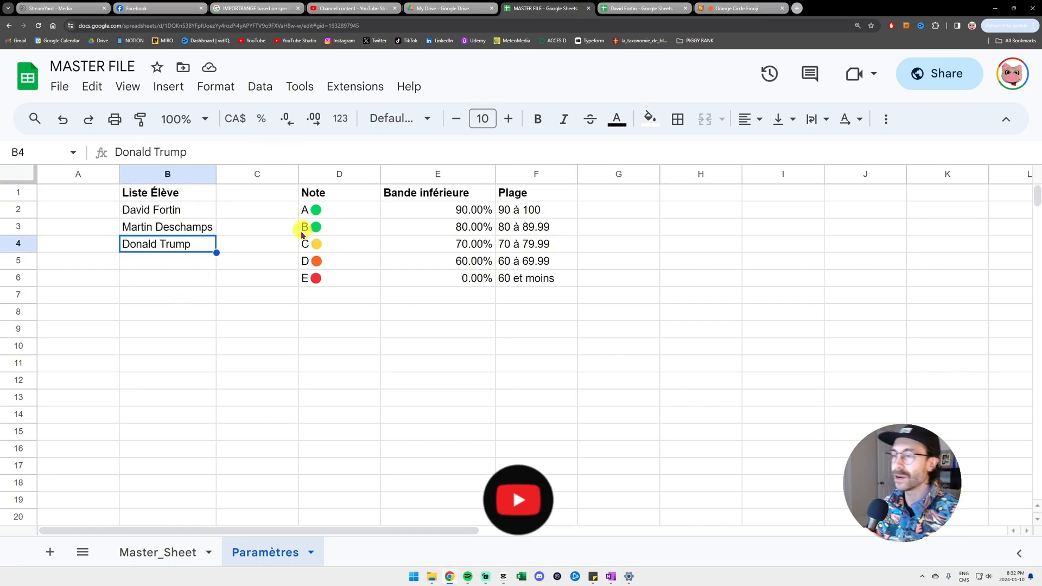
left_click_drag(315, 193, 518, 282)
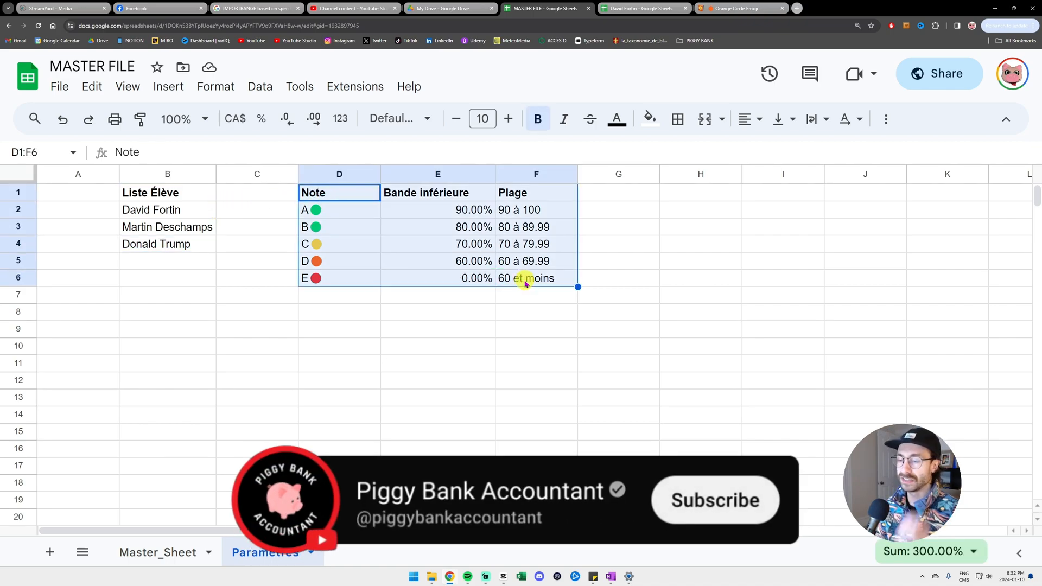
left_click(168, 554)
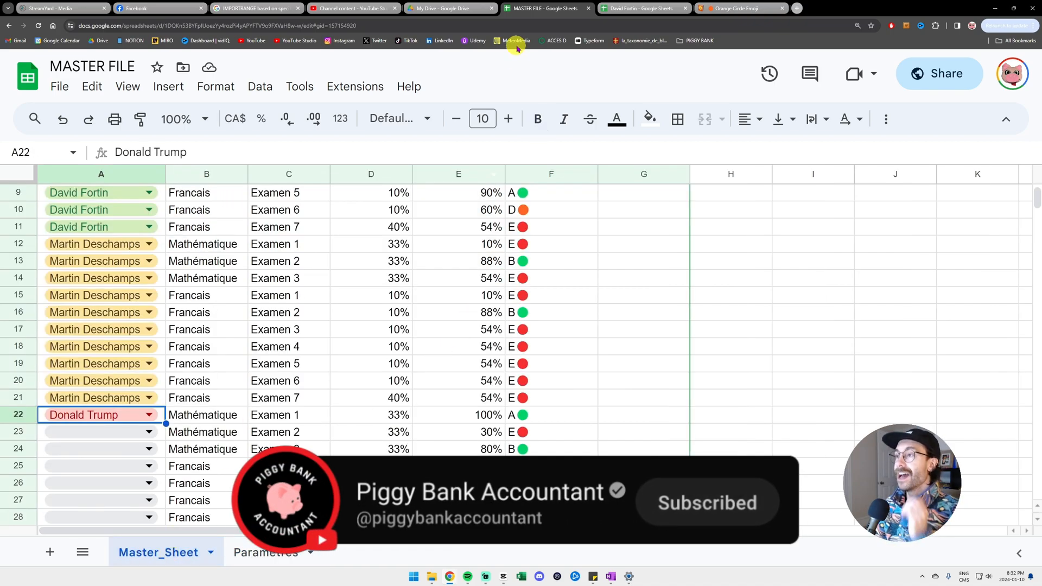
- Rename the student copy to the second student's full name and reload it so B1 updates
left_click(625, 9)
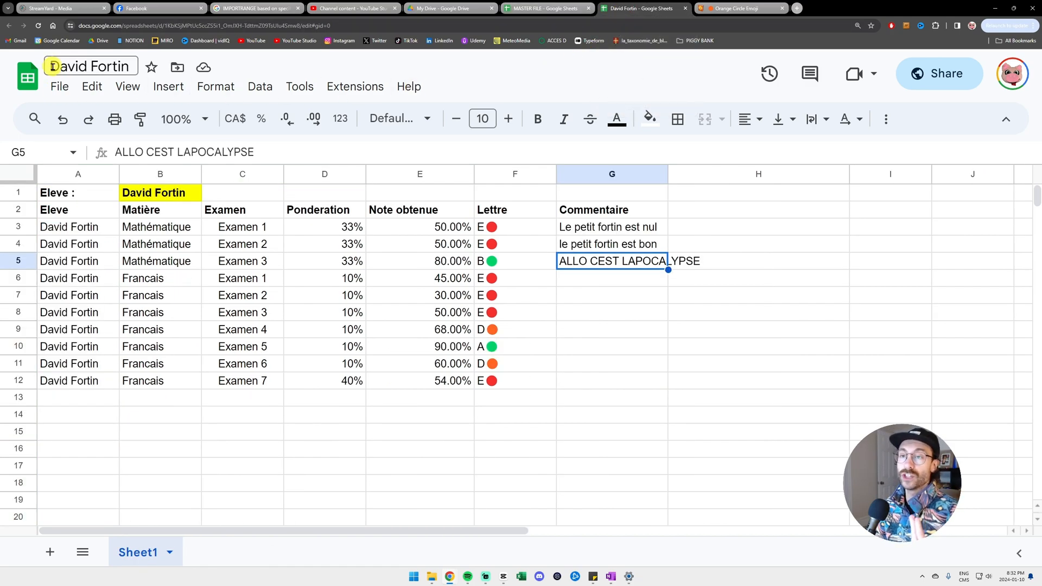
left_click(135, 67)
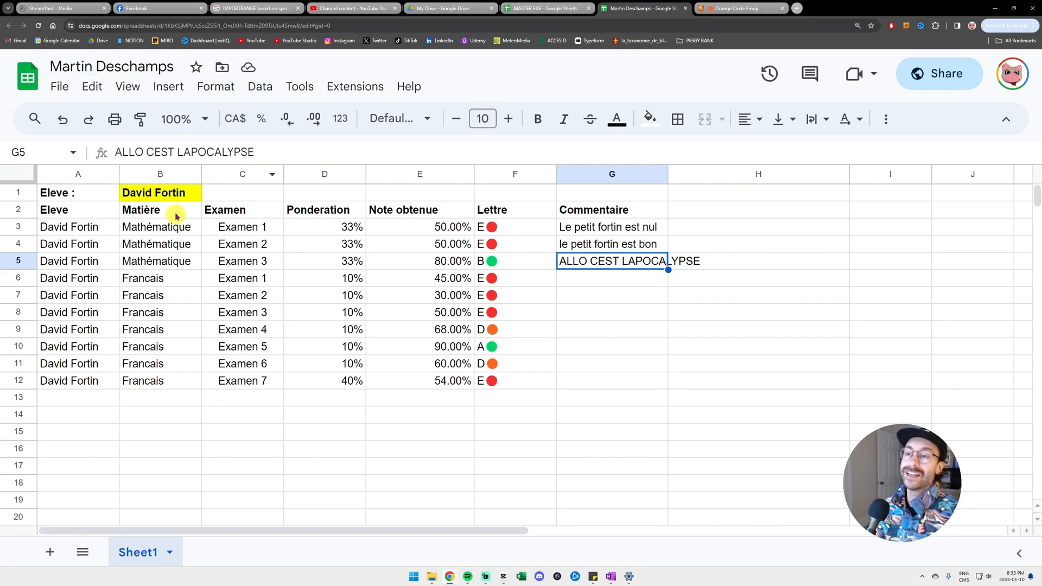
left_click(166, 197)
left_click(218, 199)
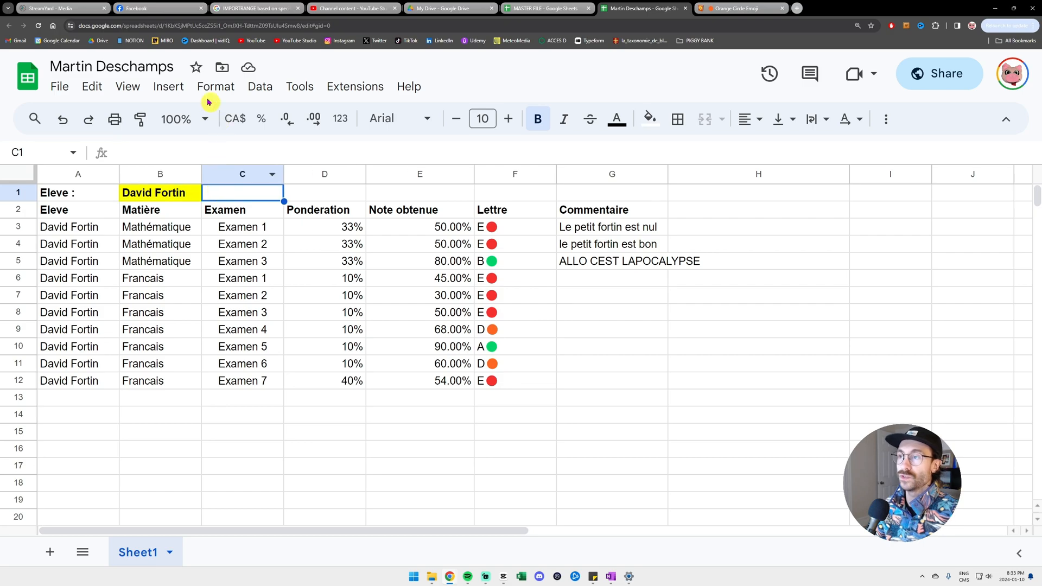
left_click(39, 26)
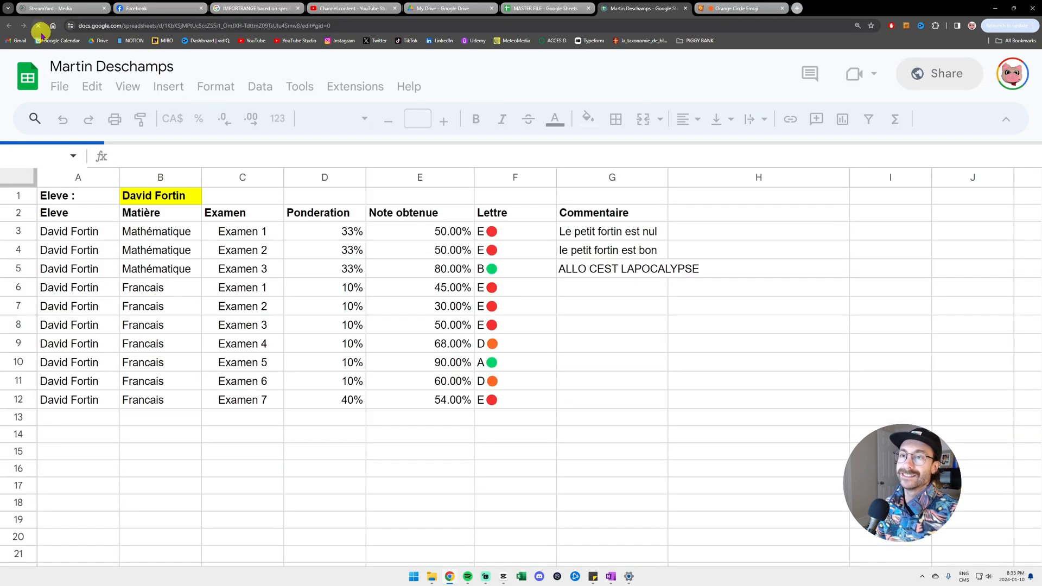
left_click(164, 197)
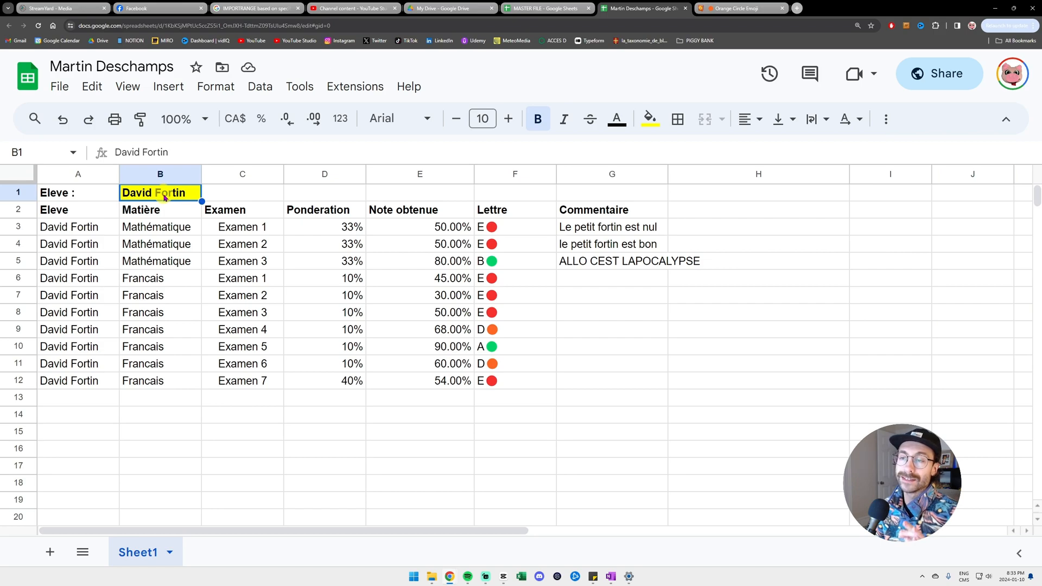
left_click(190, 217)
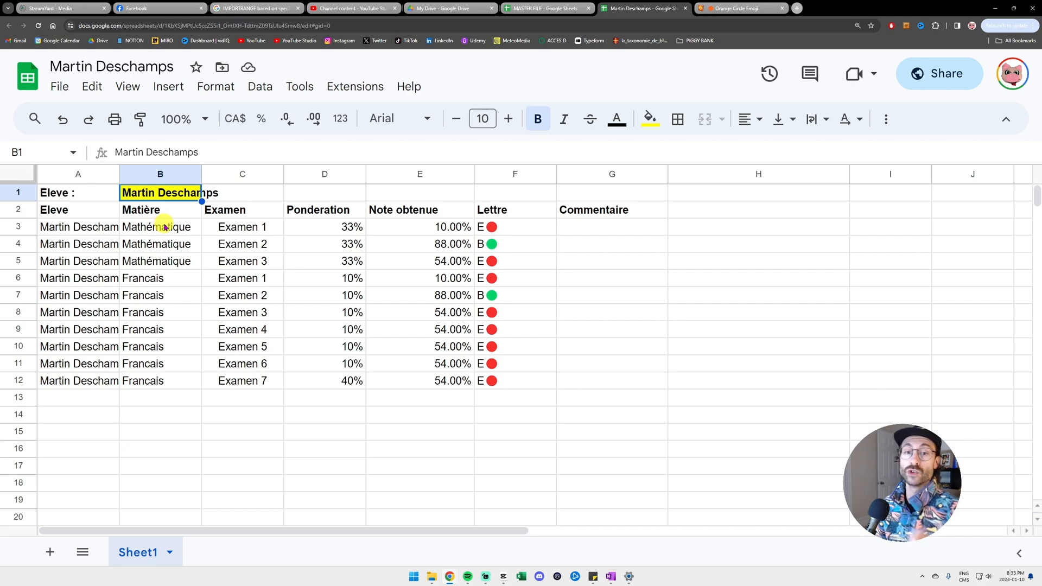
left_click_drag(82, 67, 159, 66)
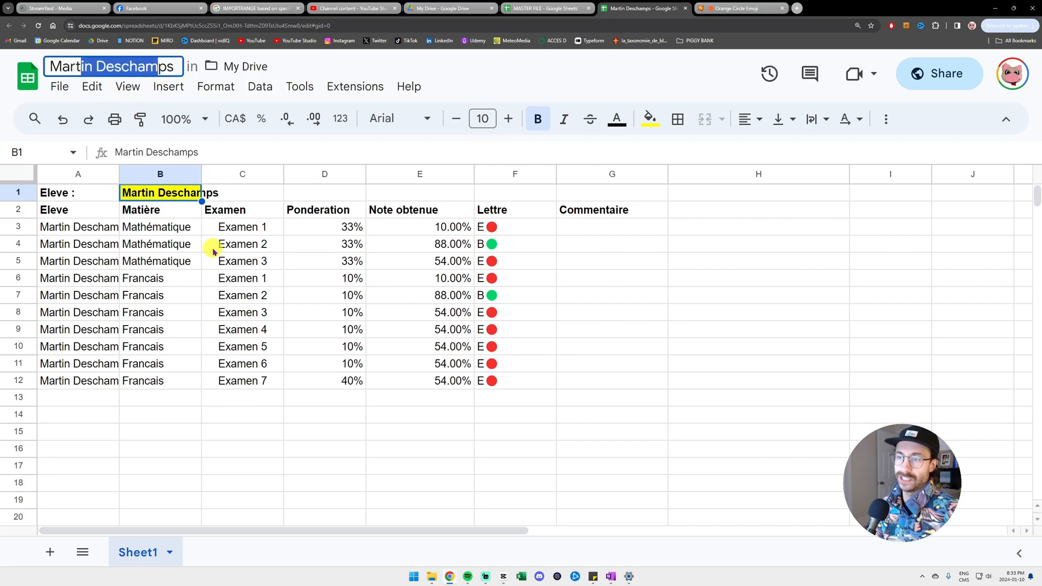
left_click(196, 228)
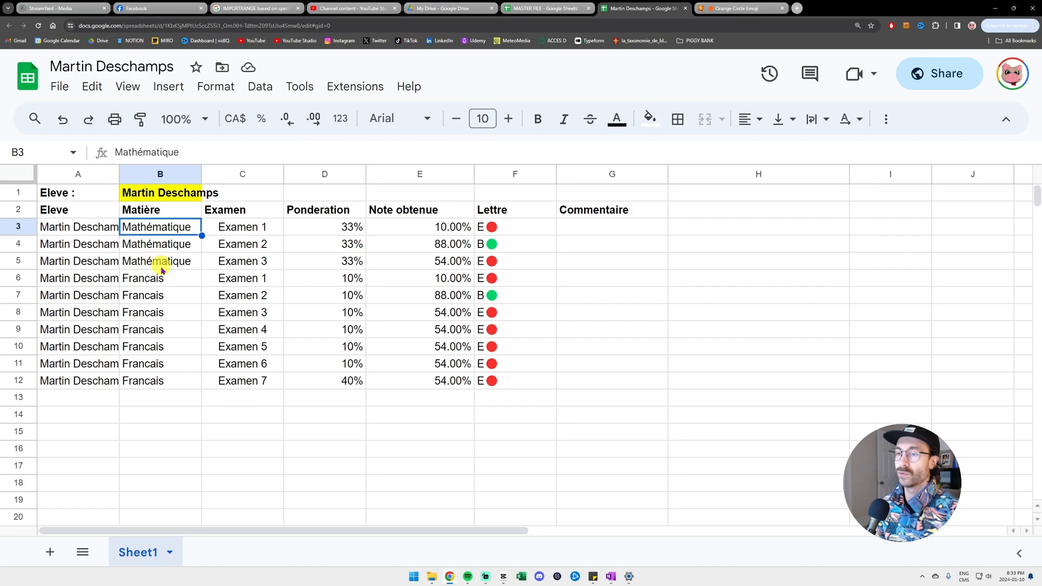
left_click(82, 211)
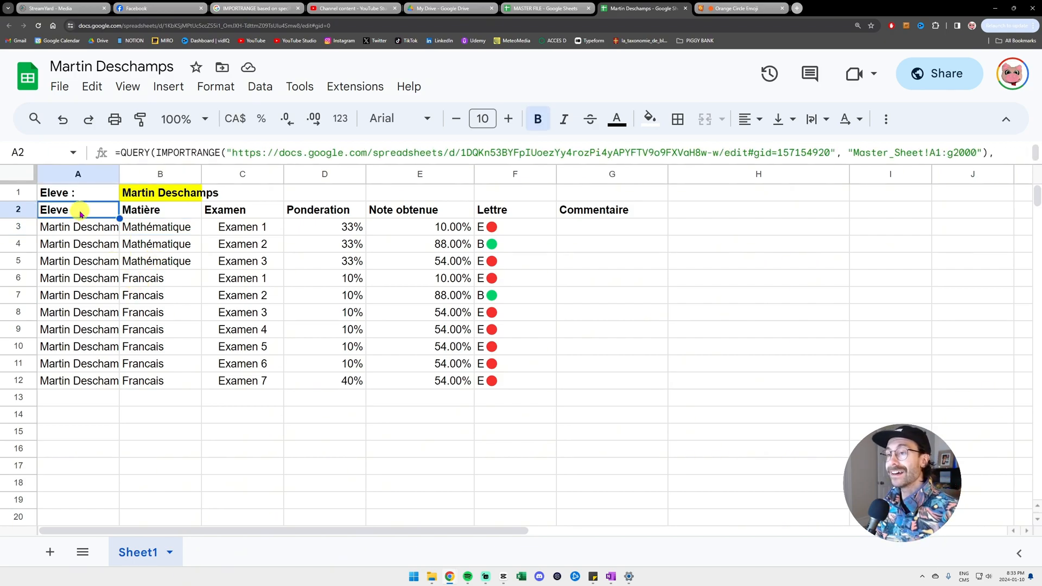
left_click(122, 153)
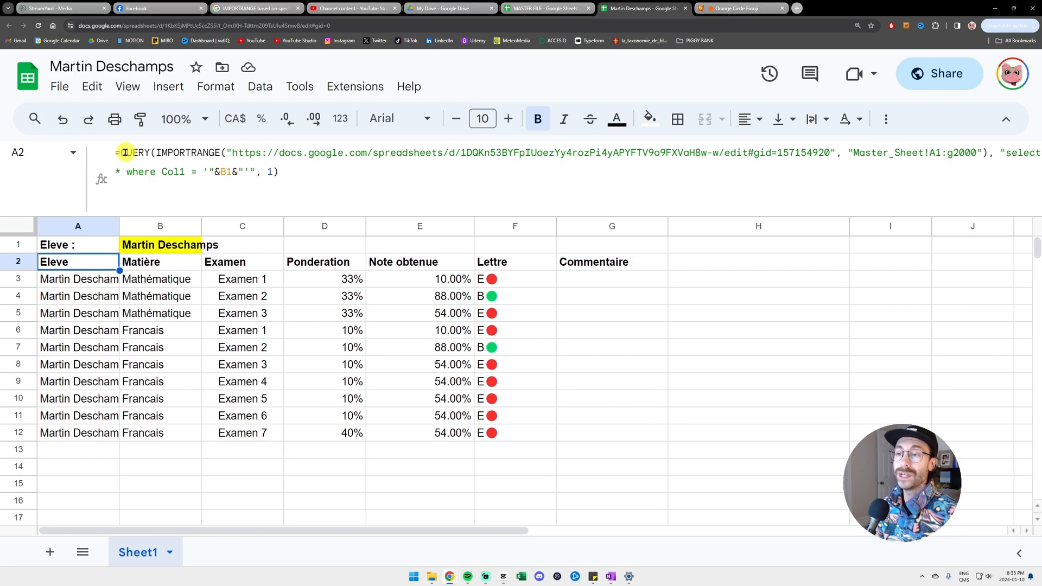
left_click_drag(122, 152, 263, 173)
left_click(287, 177)
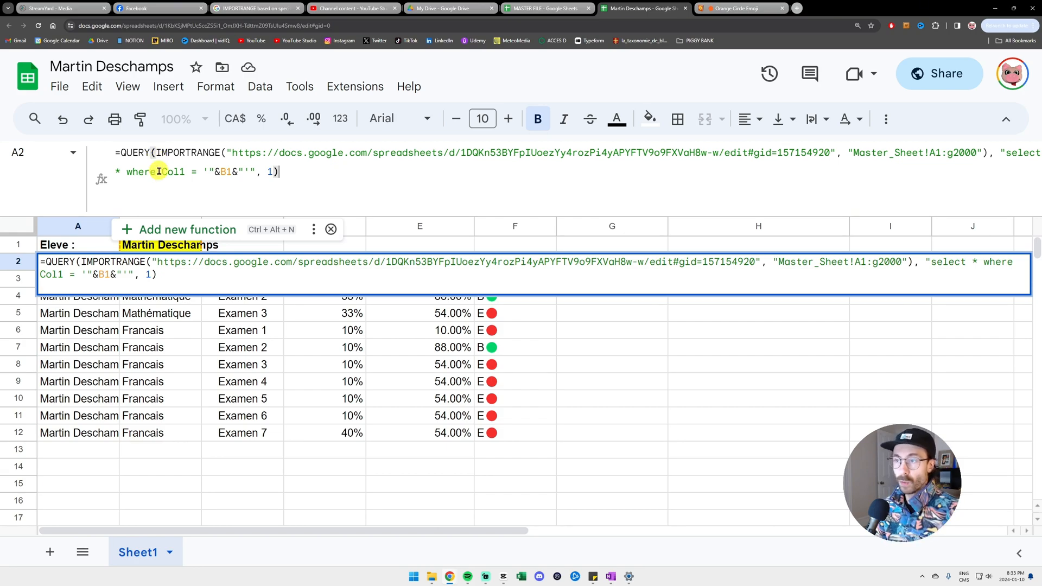
left_click_drag(232, 154, 831, 148)
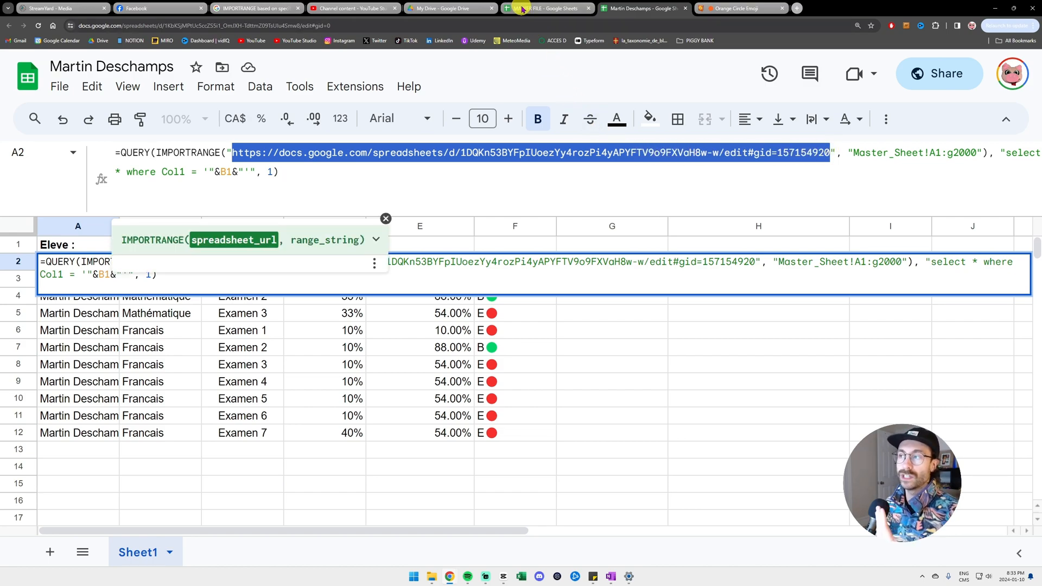
key("Escape")
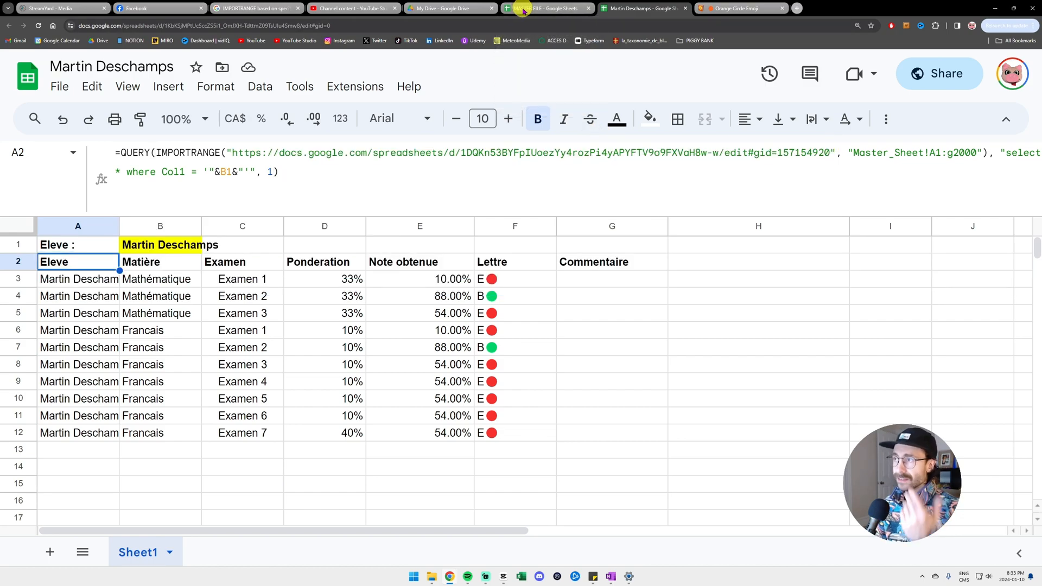
left_click(523, 9)
key("ctrl+Tab")
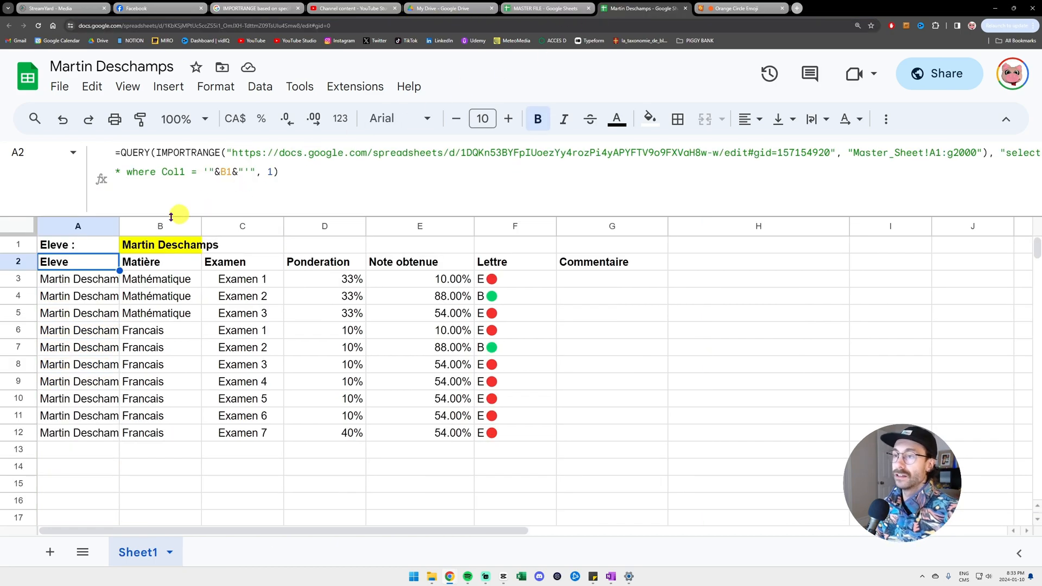
left_click_drag(227, 153, 930, 153)
left_click(839, 152)
key("Escape")
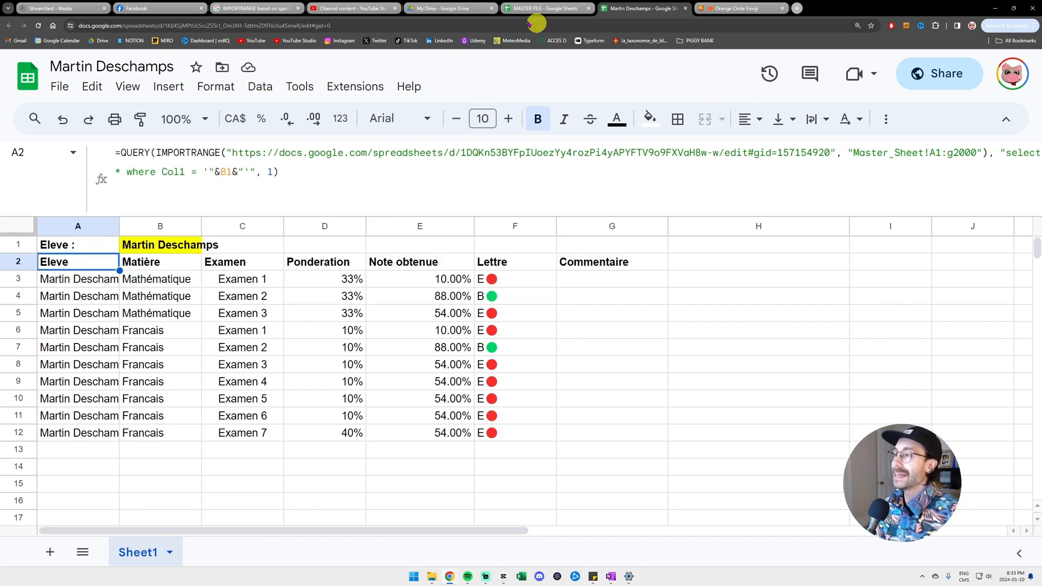
left_click(521, 9)
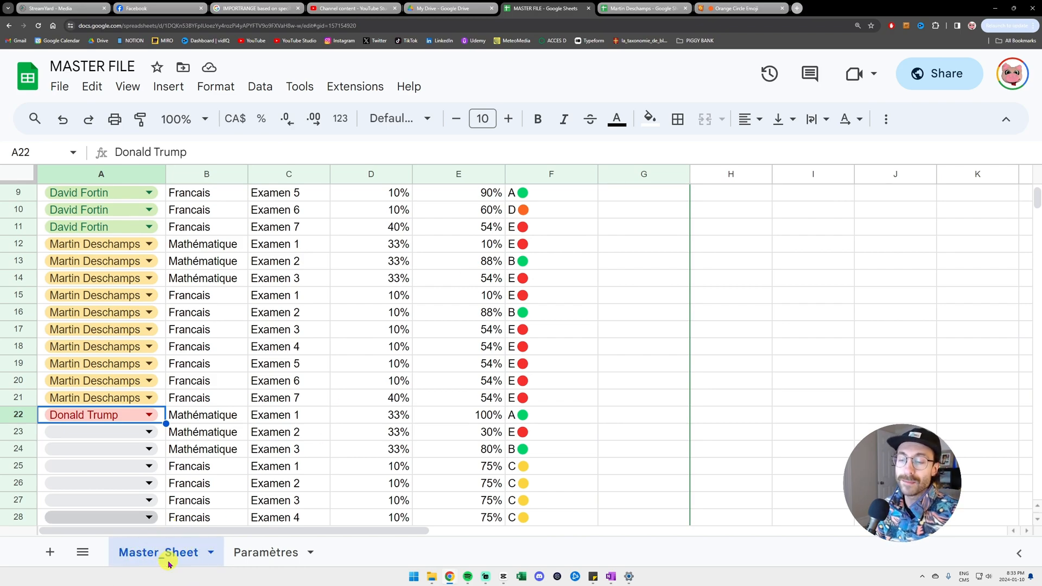
left_click(655, 9)
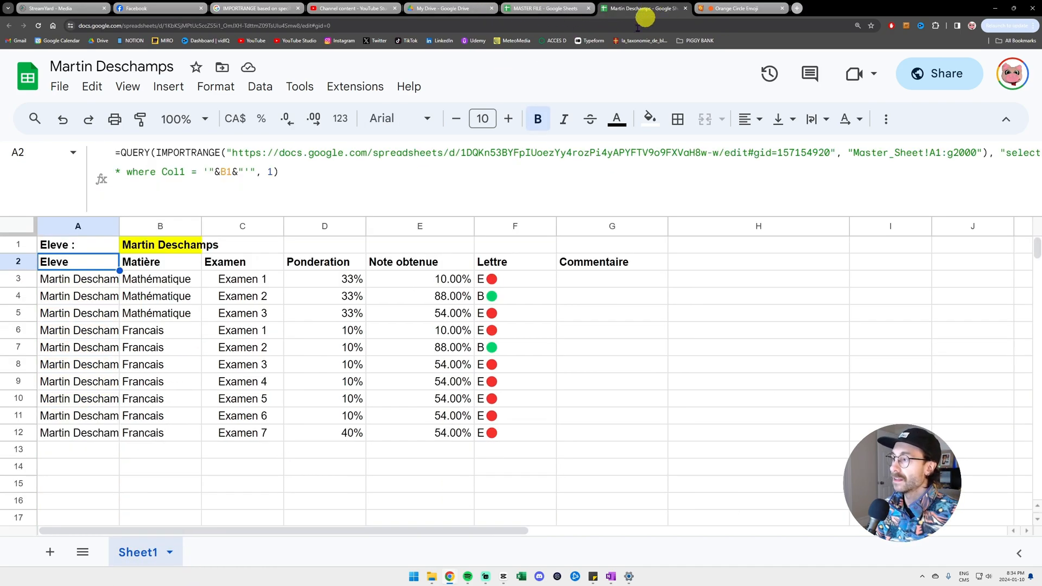
left_click(875, 153)
left_click_drag(930, 154, 971, 156)
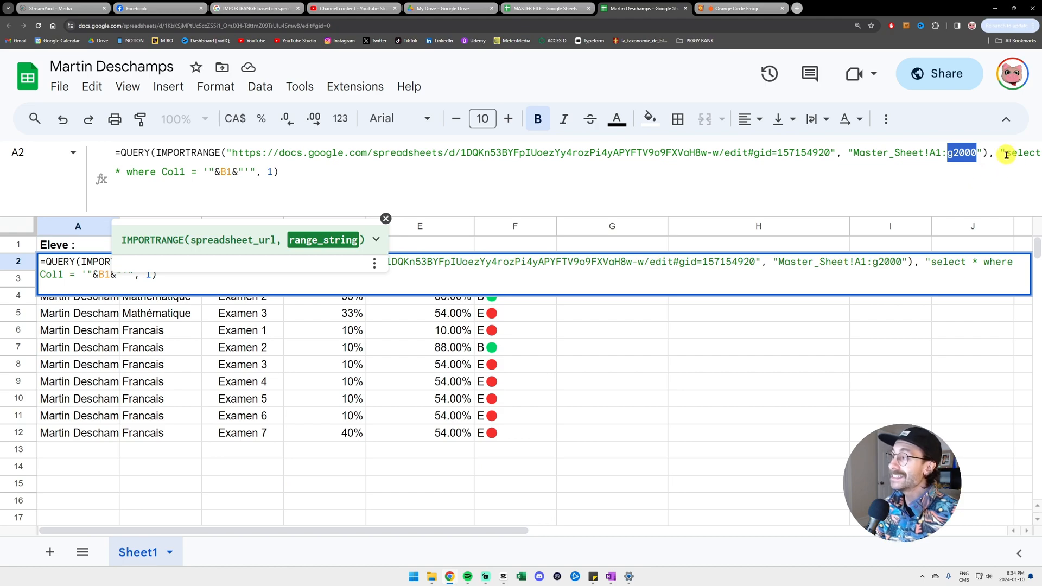
left_click_drag(1004, 153, 223, 172)
key("Escape")
left_click(161, 244)
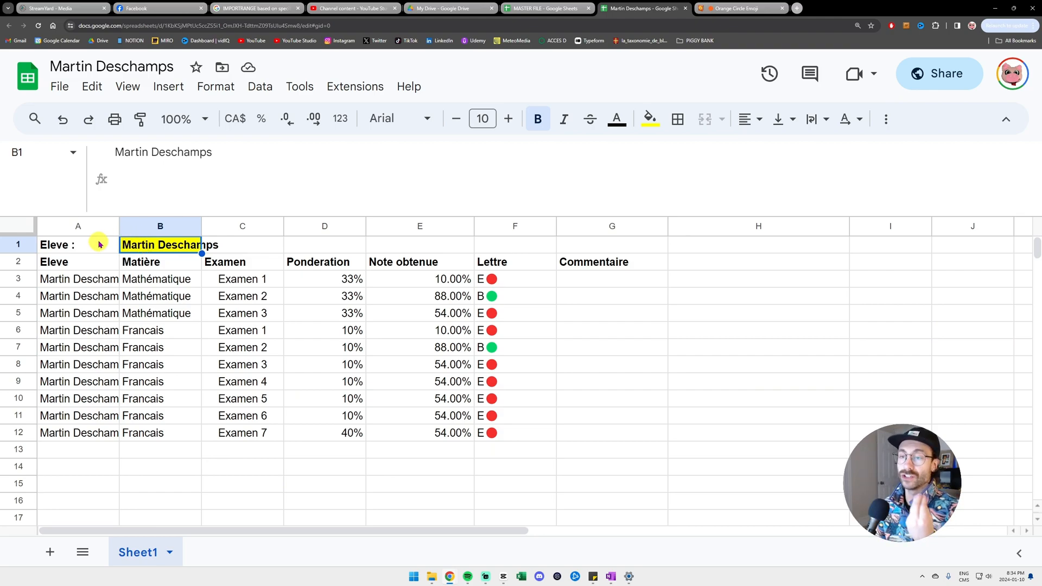
left_click(82, 260)
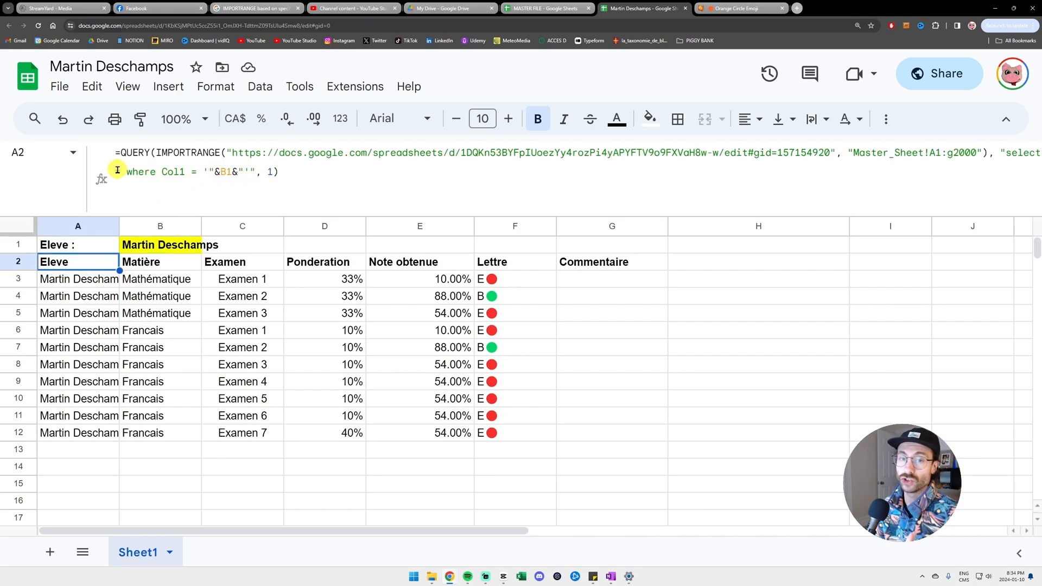
left_click_drag(117, 171, 270, 171)
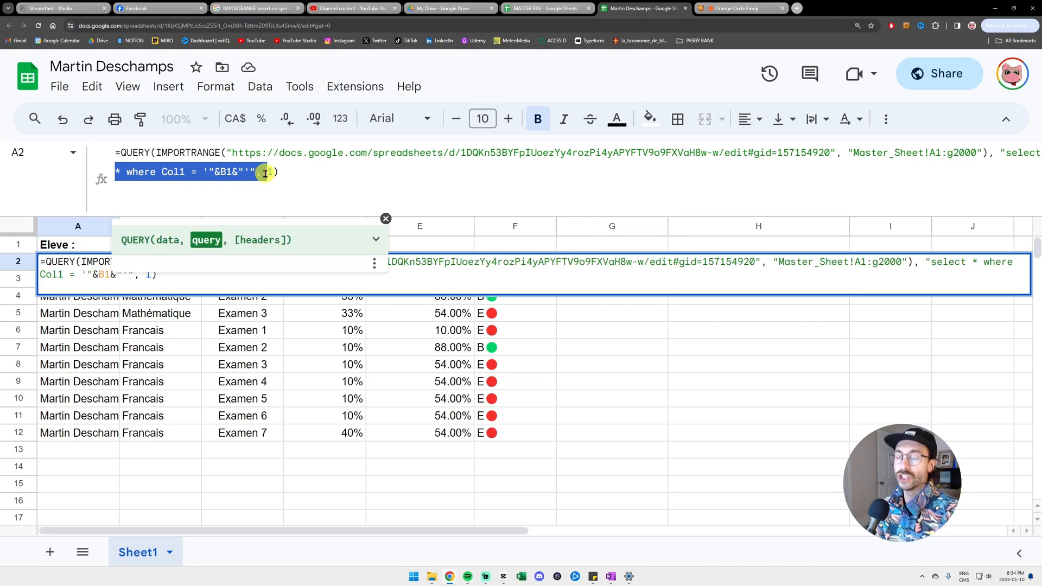
key("Escape")
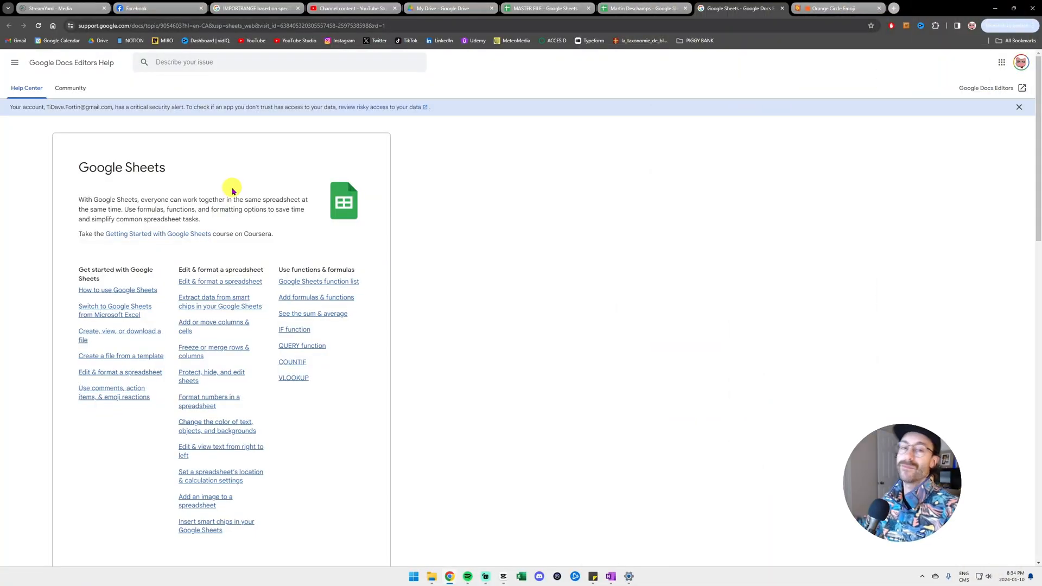
- Review the A2 formula's header row A2:G2, then widen column B so the student name fits
left_click(643, 8)
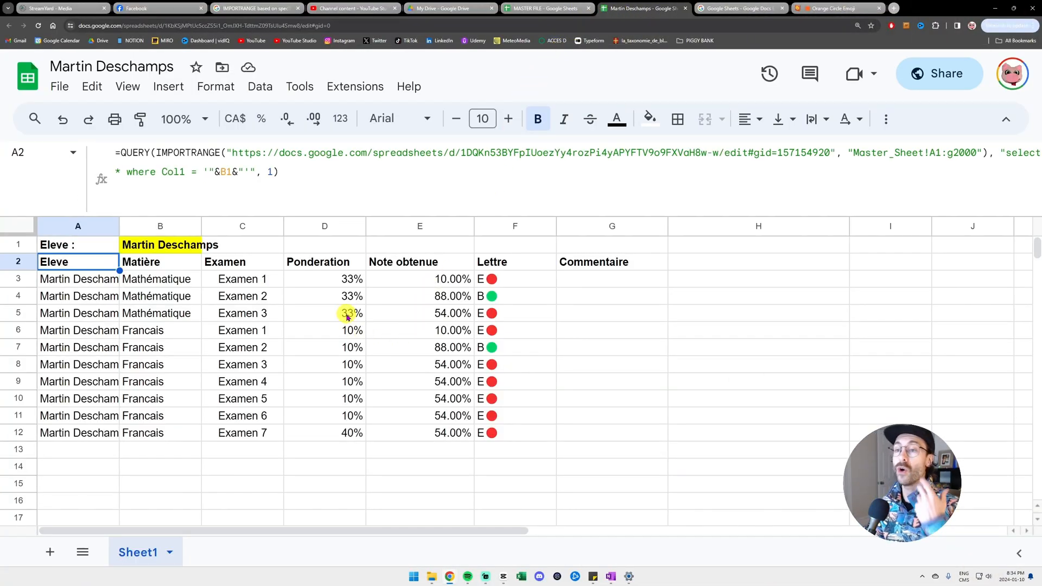
left_click(273, 172)
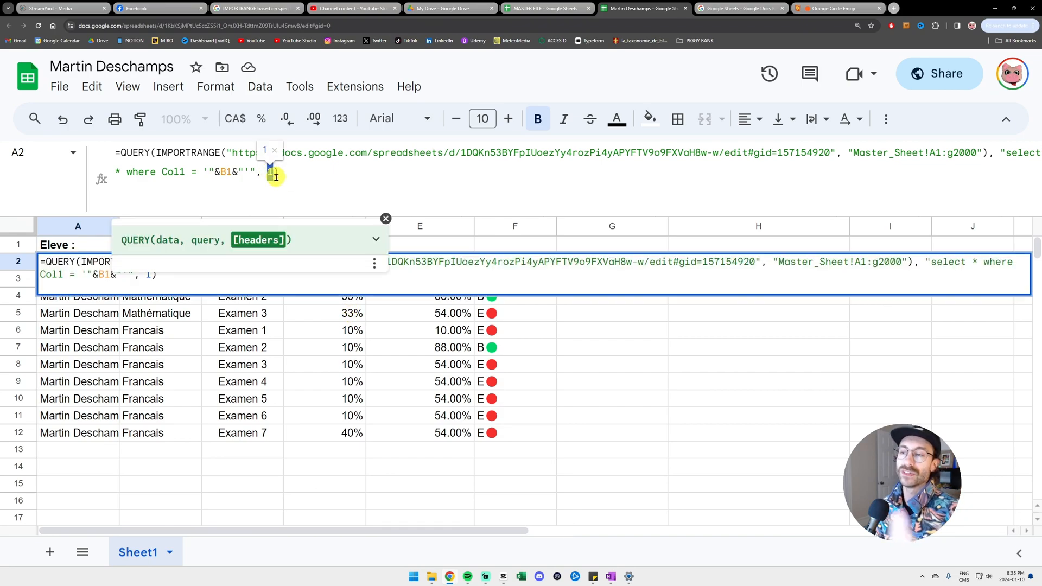
key("Return")
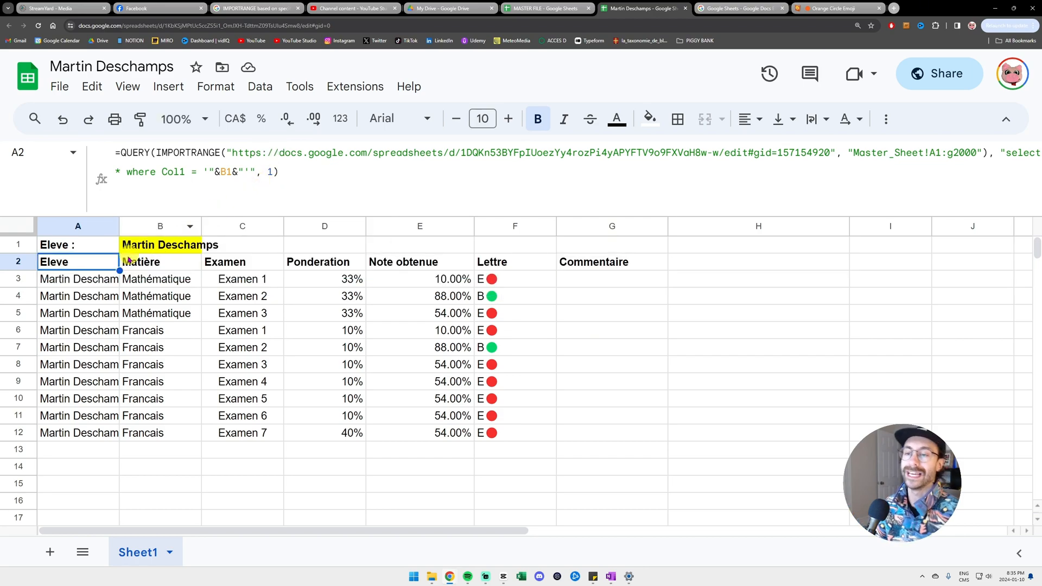
left_click_drag(106, 262, 582, 268)
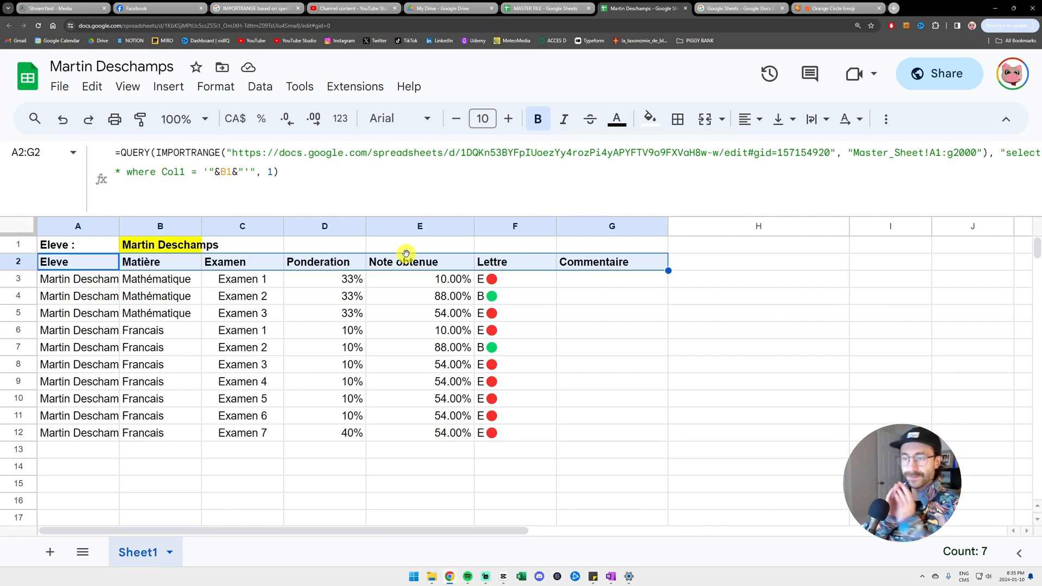
left_click(185, 243)
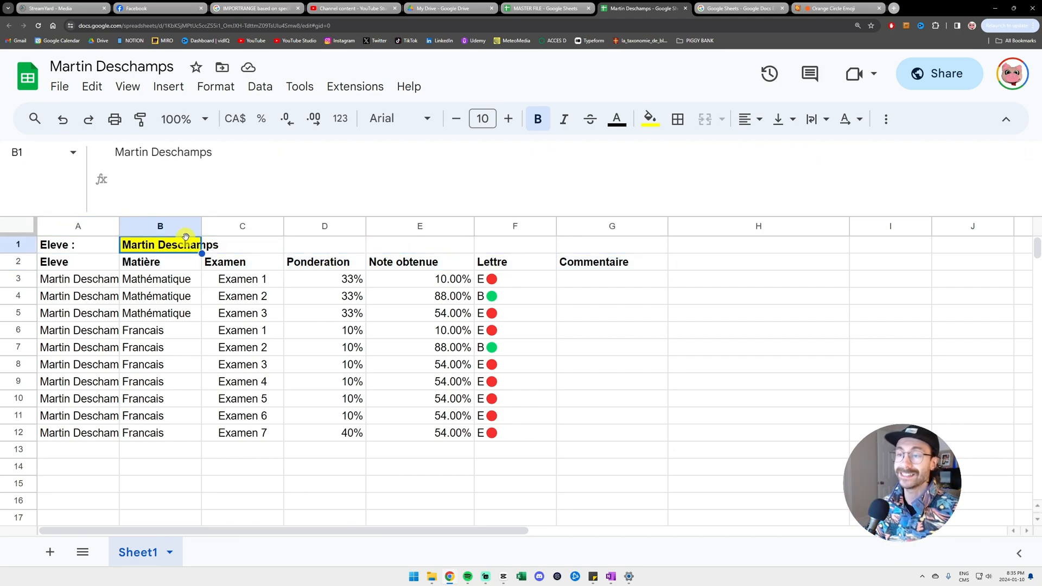
left_click_drag(201, 226, 224, 226)
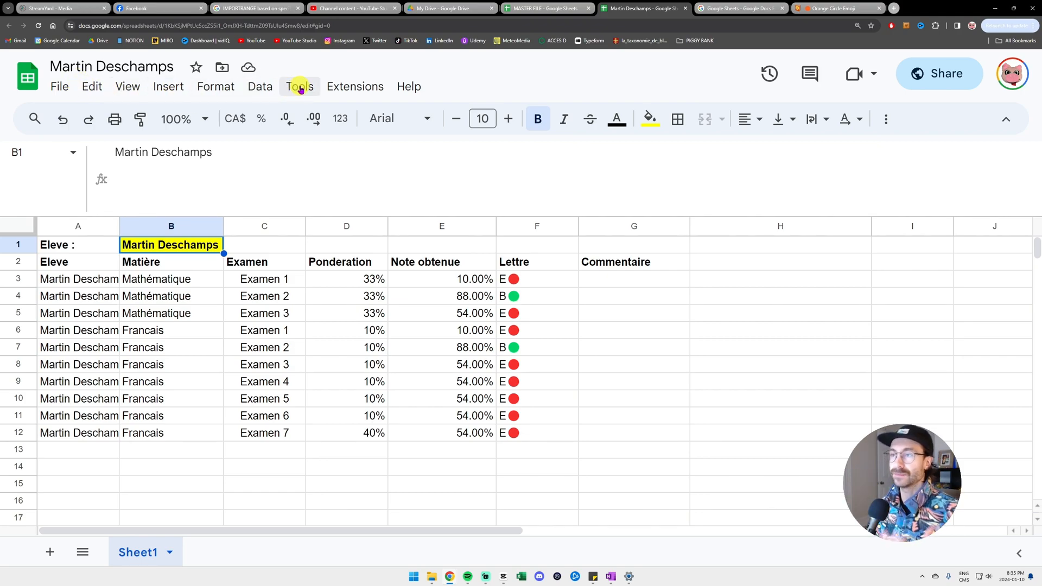
- Inspect the bound Apps Script whose onOpen writes the file name via getRange('B1')
left_click(362, 94)
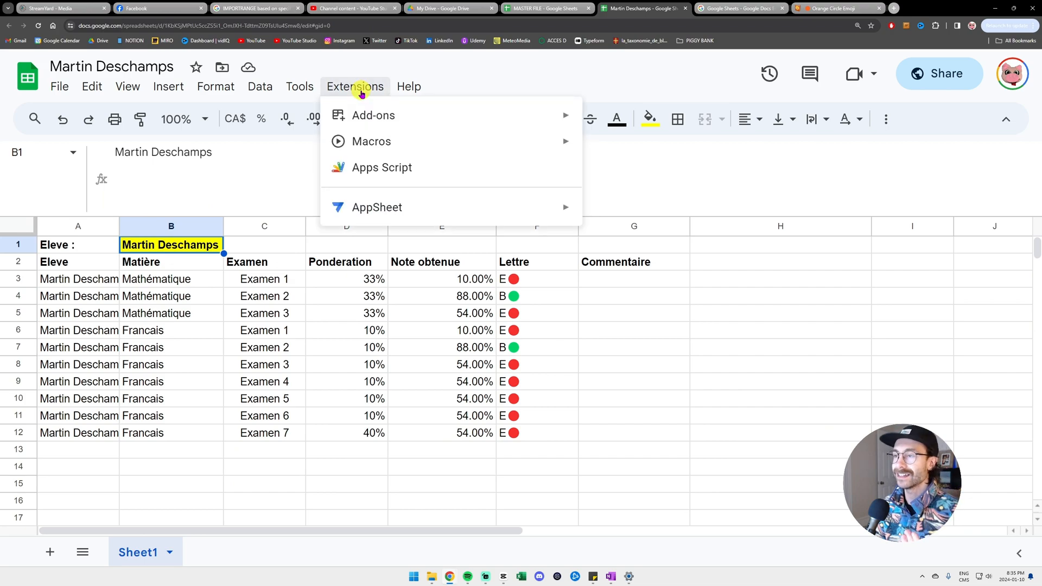
left_click(390, 174)
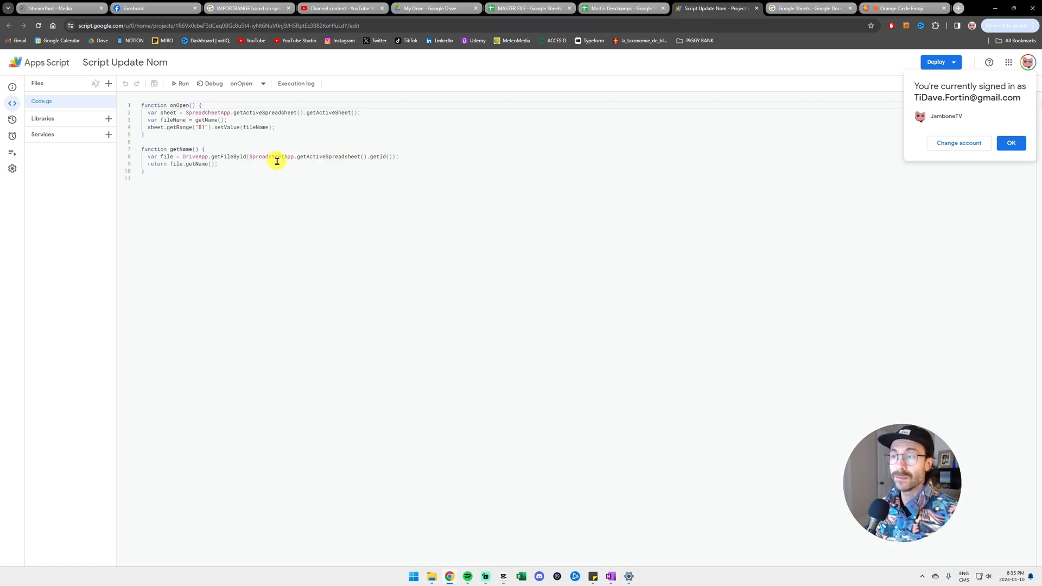
left_click(208, 129)
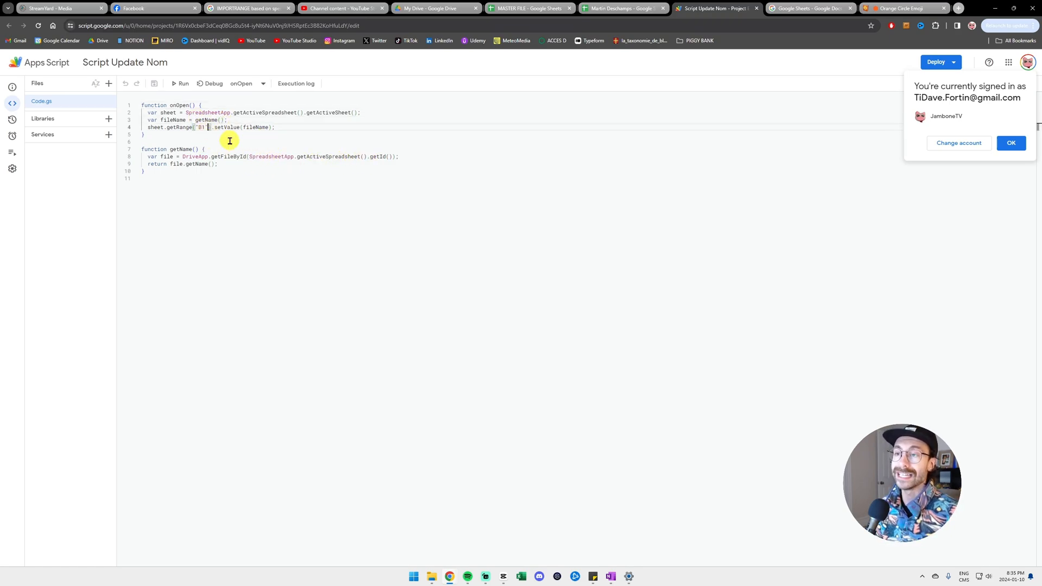
double_click(200, 127)
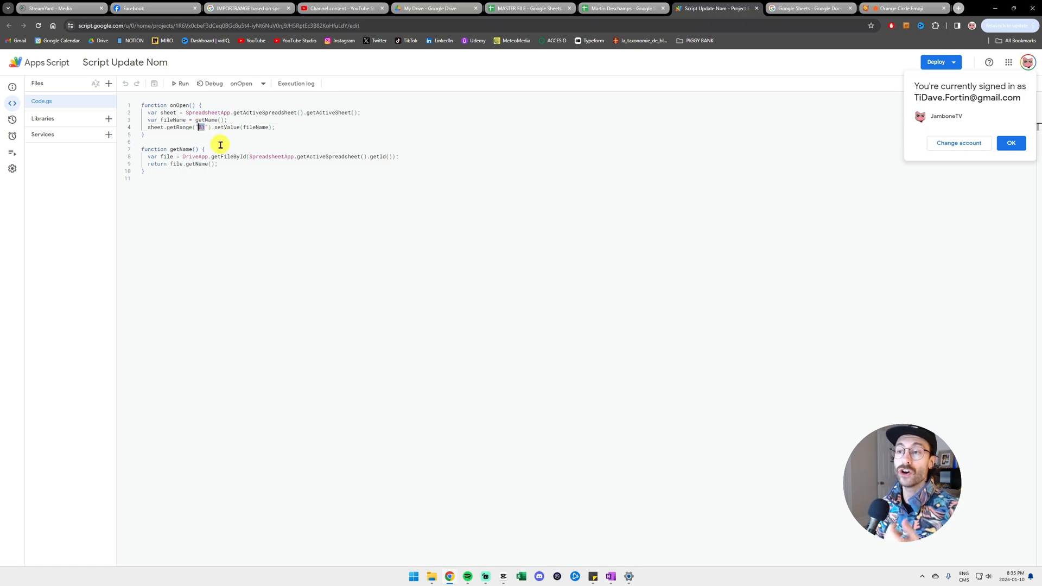
left_click(598, 8)
- Rename the spreadsheet to 'Patate' and reload it, confirming B1 reads Patate
left_click(202, 67)
type("Patate")
key("Return")
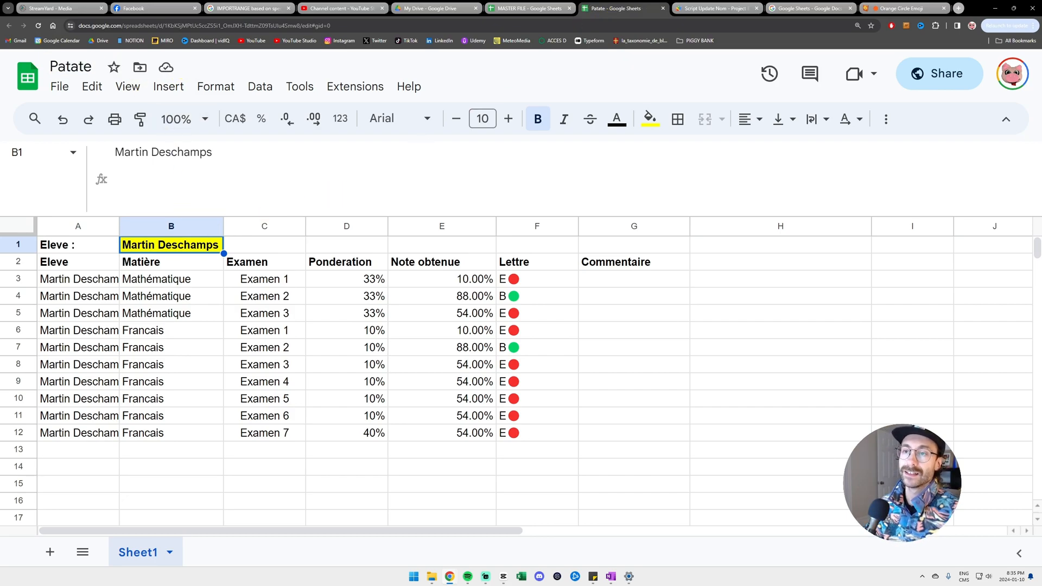
left_click(200, 270)
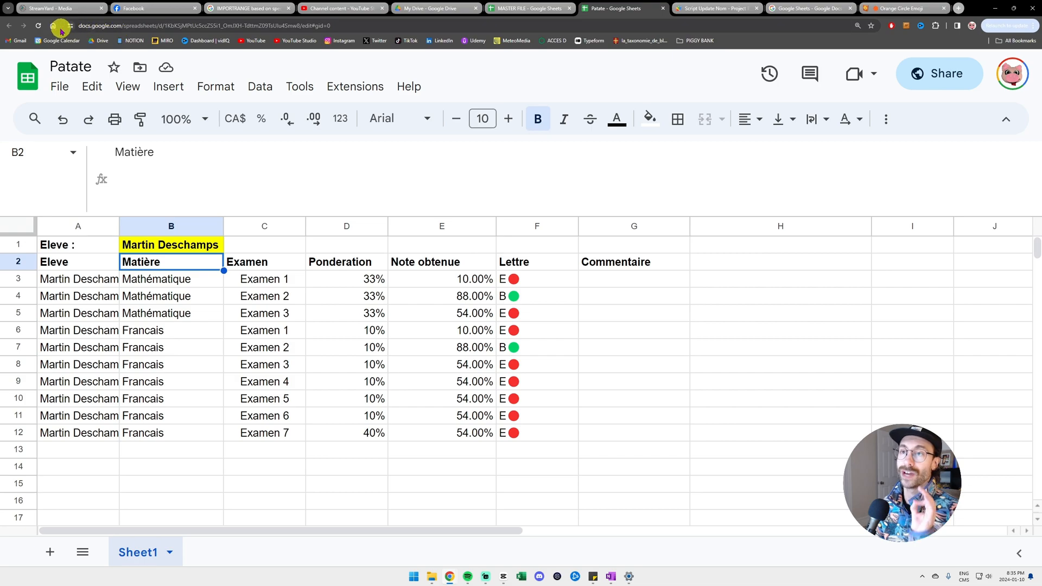
left_click(38, 26)
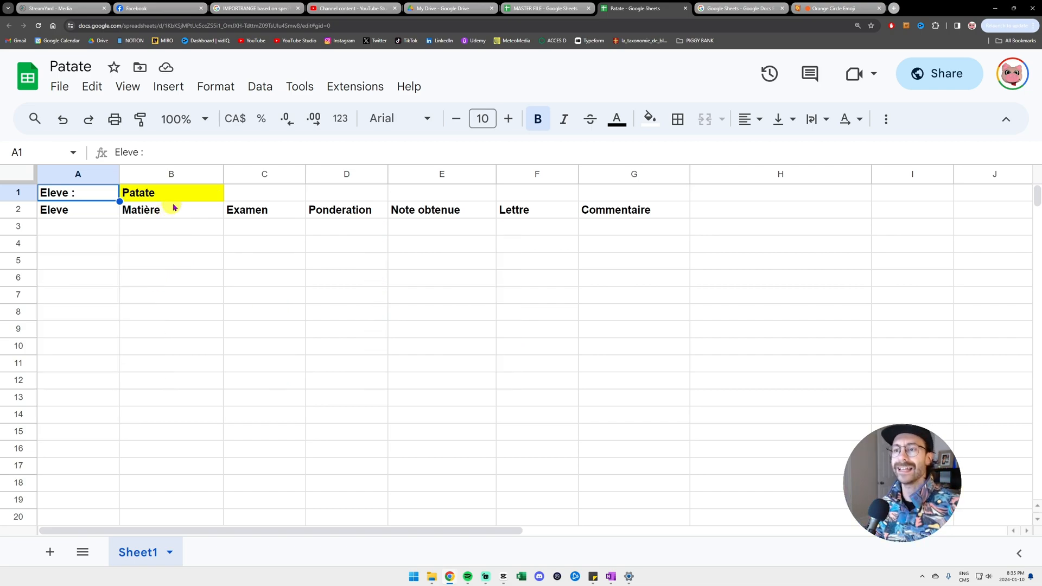
left_click(202, 198)
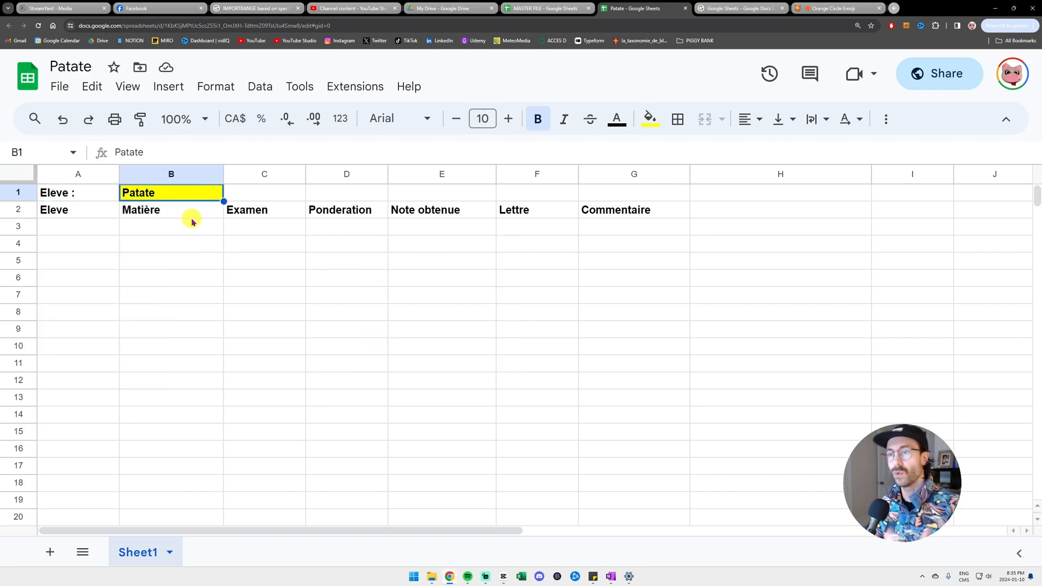